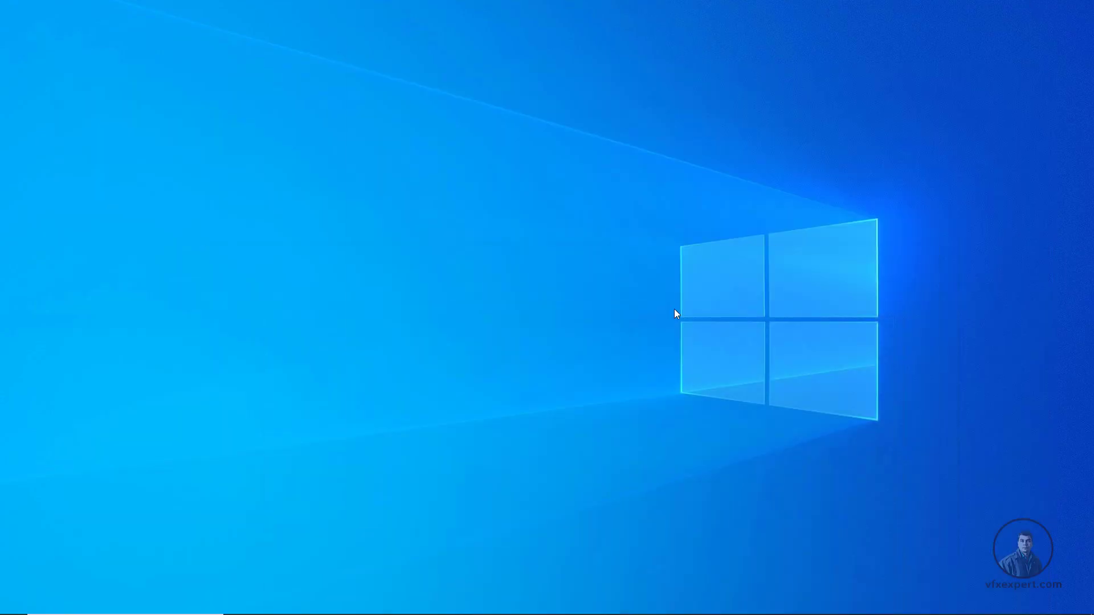
# Step: Extract the collectFiles archive on Local Disk (F:) and open the extracted collectFiles_1.2 folder
pyautogui.press('super+e')
pyautogui.click(683, 274)
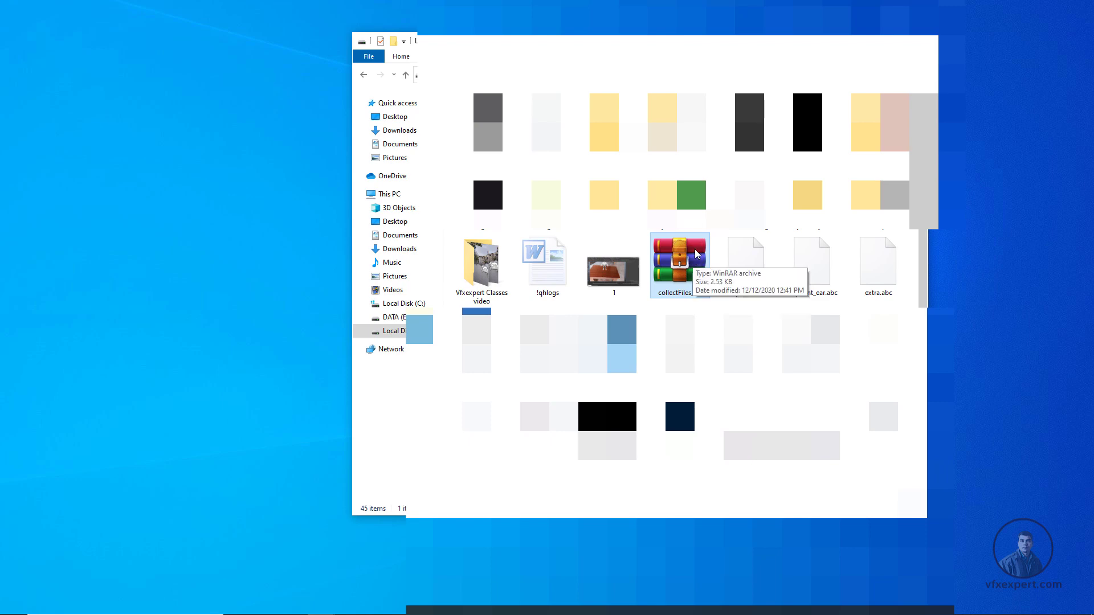
pyautogui.rightClick(688, 263)
pyautogui.click(746, 307)
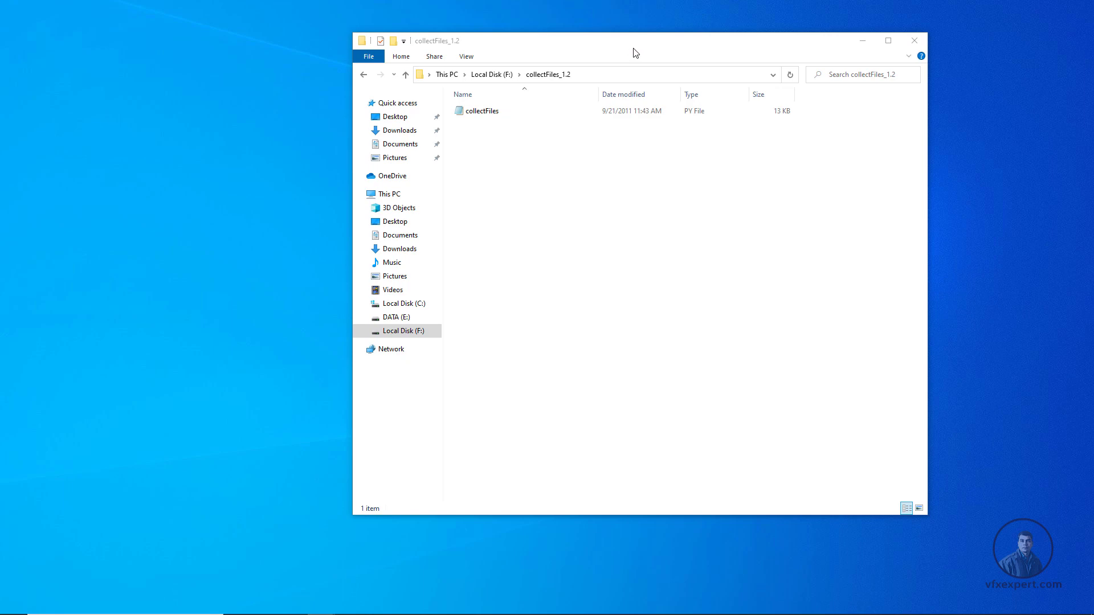
# Step: Move the collectFiles_1.2 window aside and copy the collectFiles Python file to the clipboard
pyautogui.moveTo(633, 49); pyautogui.dragTo(650, 49)
pyautogui.click(510, 115)
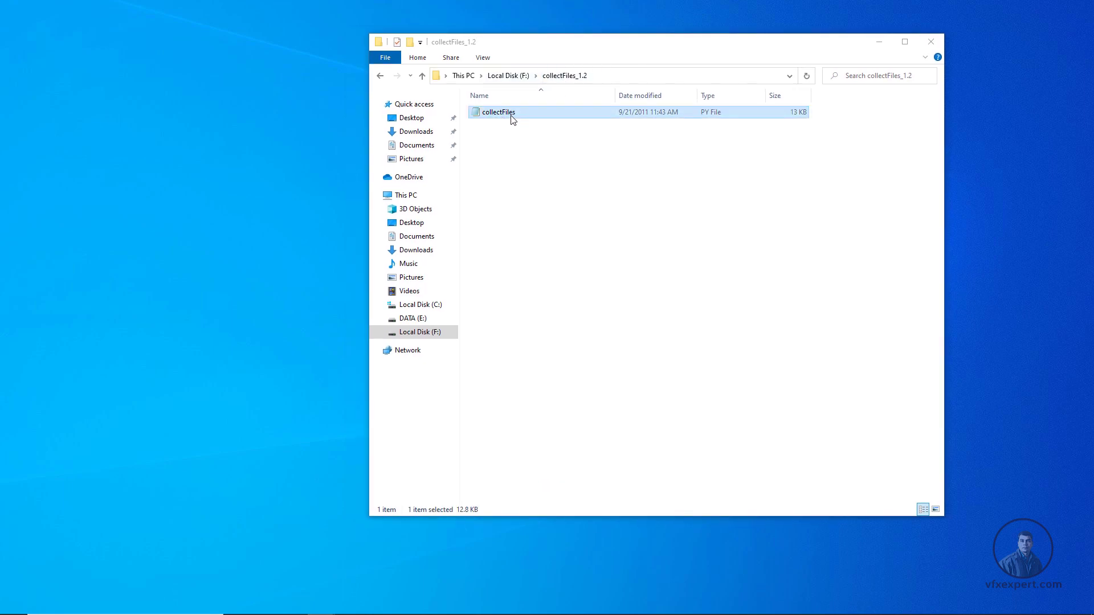
pyautogui.moveTo(565, 48); pyautogui.dragTo(732, 62)
pyautogui.click(641, 220)
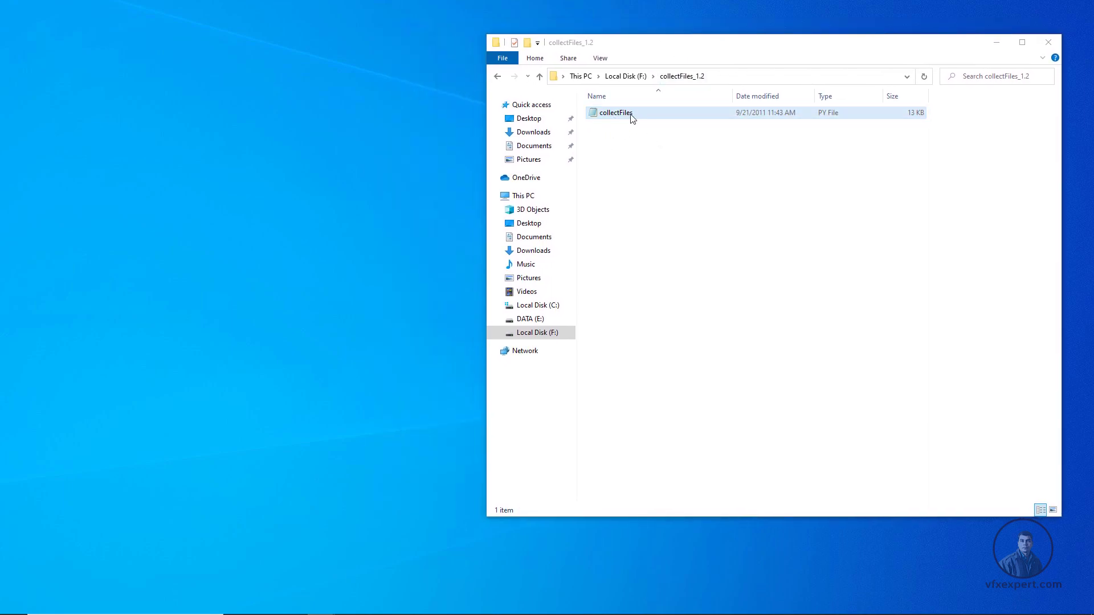
pyautogui.click(628, 113)
pyautogui.rightClick(628, 113)
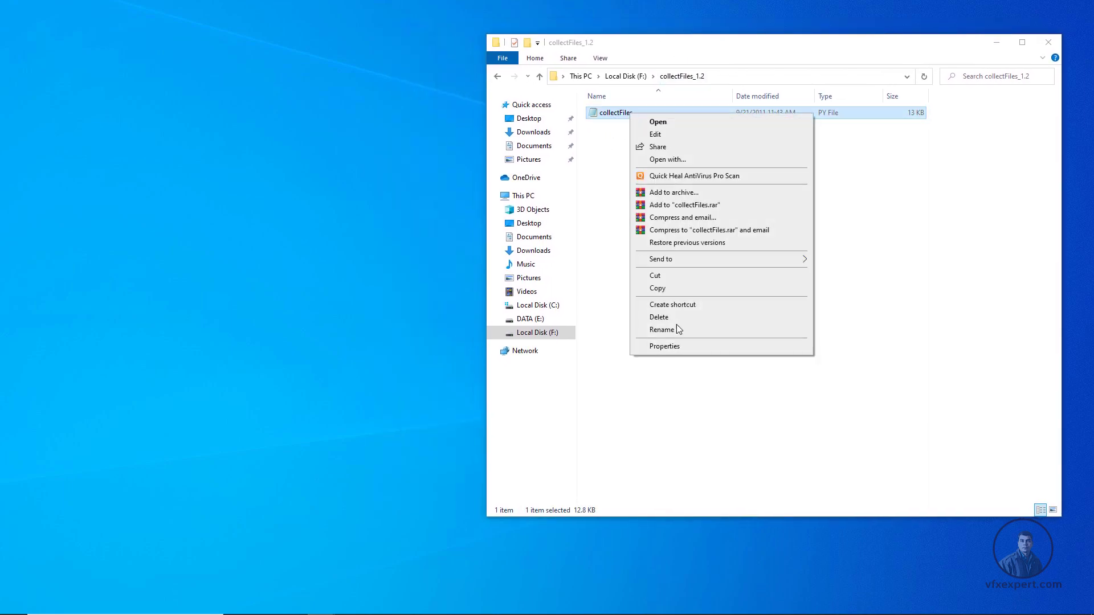
pyautogui.click(657, 288)
pyautogui.click(678, 280)
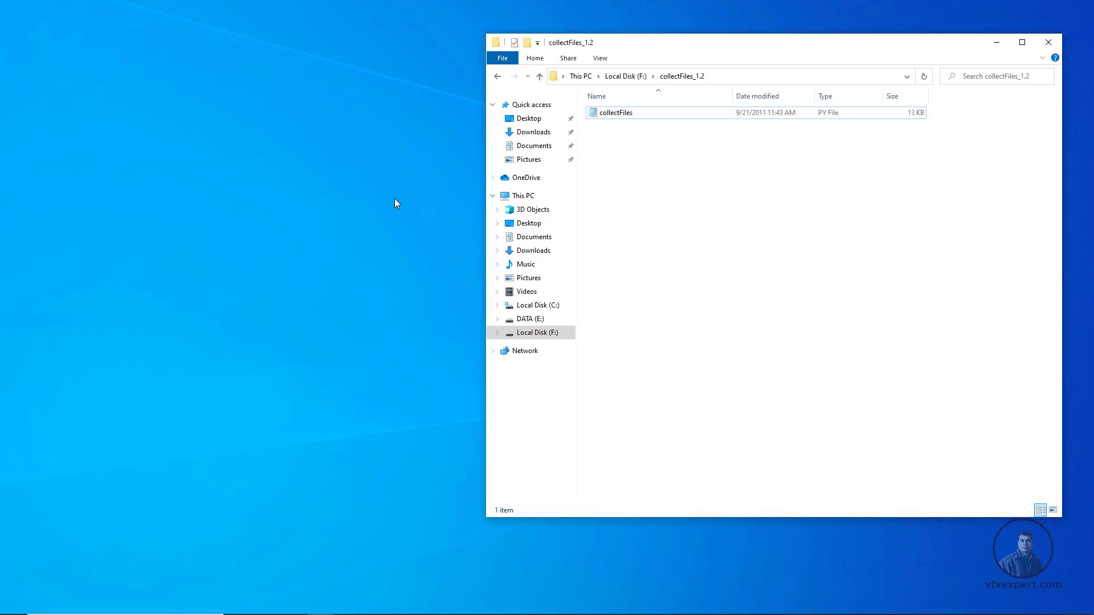
# Step: Open a second File Explorer window beside the collectFiles_1.2 window and go to Local Disk (C:)
pyautogui.press('super+e')
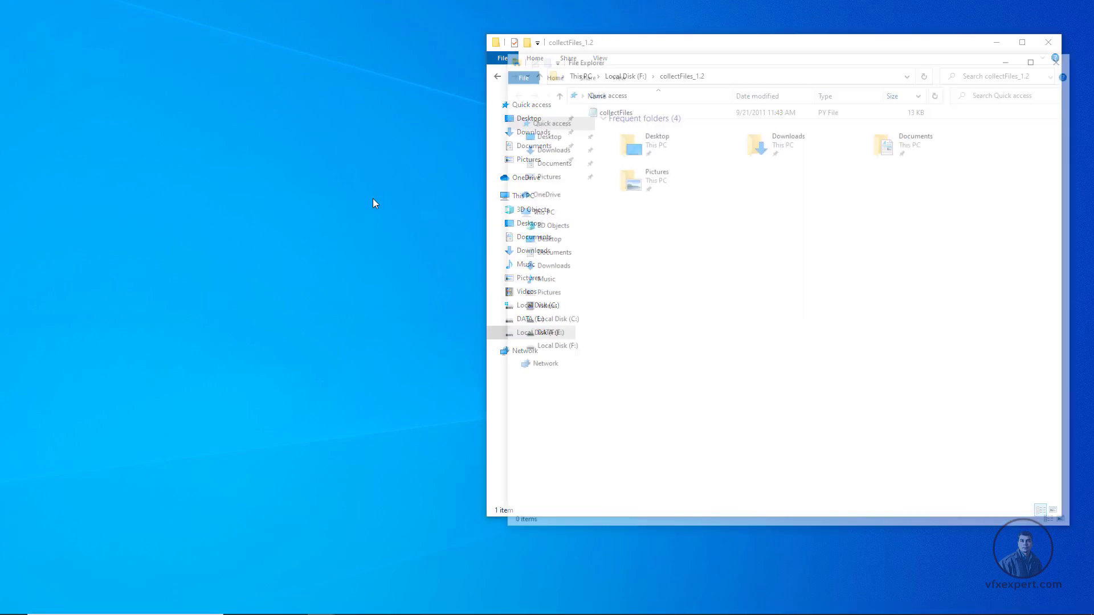
pyautogui.moveTo(853, 58); pyautogui.dragTo(312, 56)
pyautogui.moveTo(651, 42); pyautogui.dragTo(753, 50)
pyautogui.moveTo(399, 51); pyautogui.dragTo(452, 46)
pyautogui.click(84, 315)
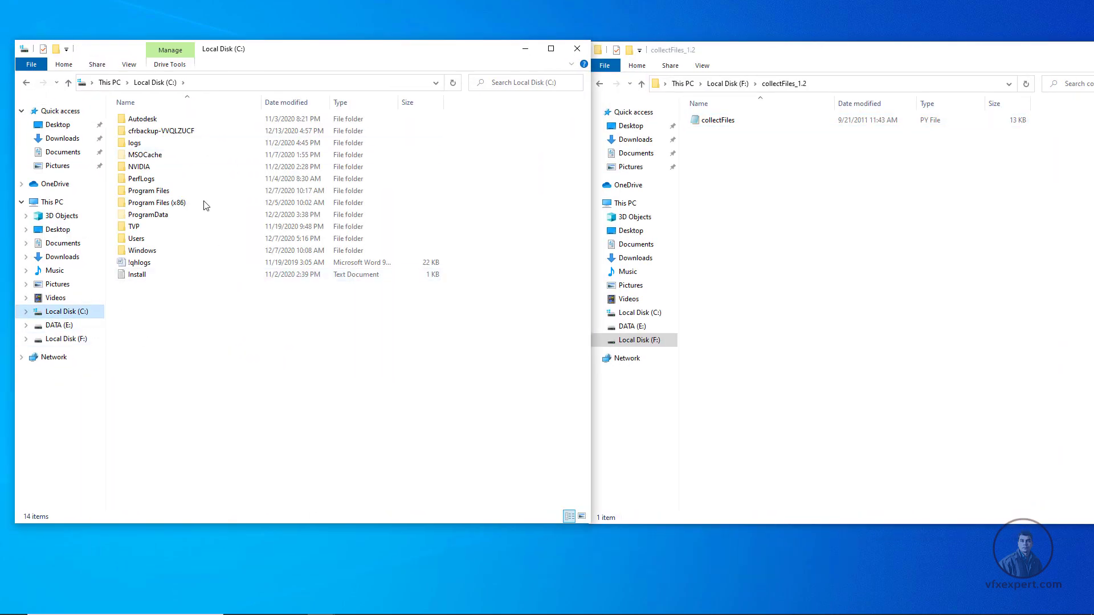
# Step: Open the plugins folder of Nuke12.1v2 inside Program Files
pyautogui.doubleClick(149, 190)
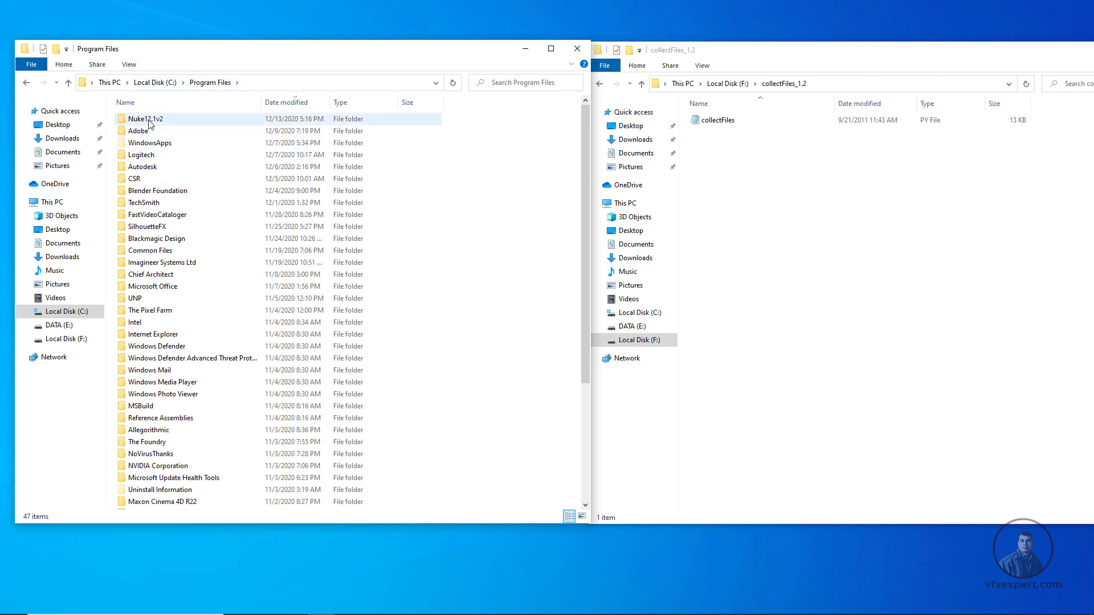
pyautogui.click(140, 119)
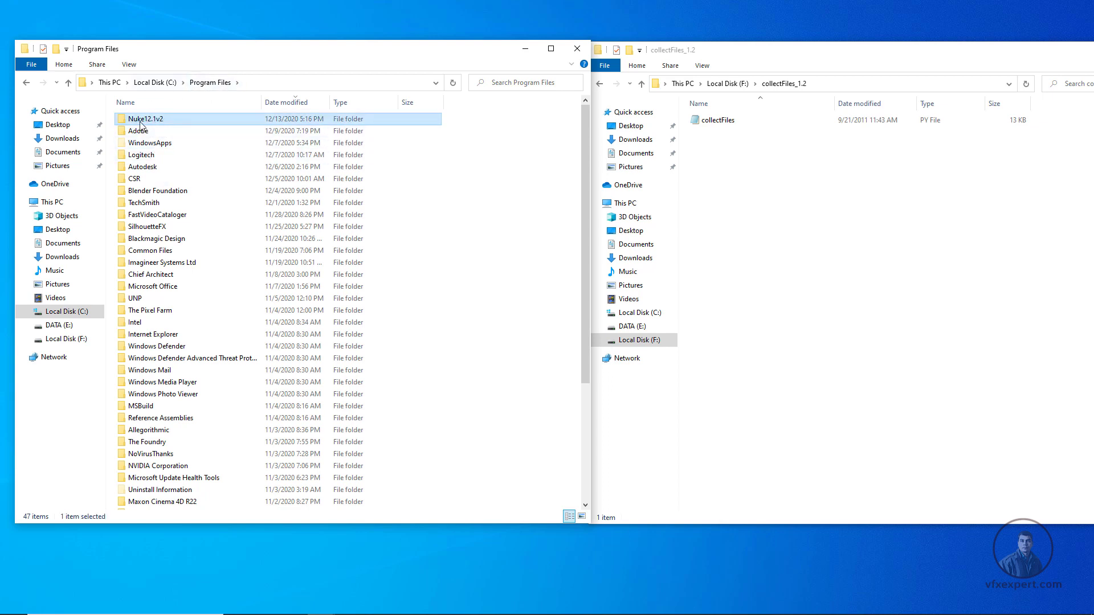
pyautogui.doubleClick(150, 121)
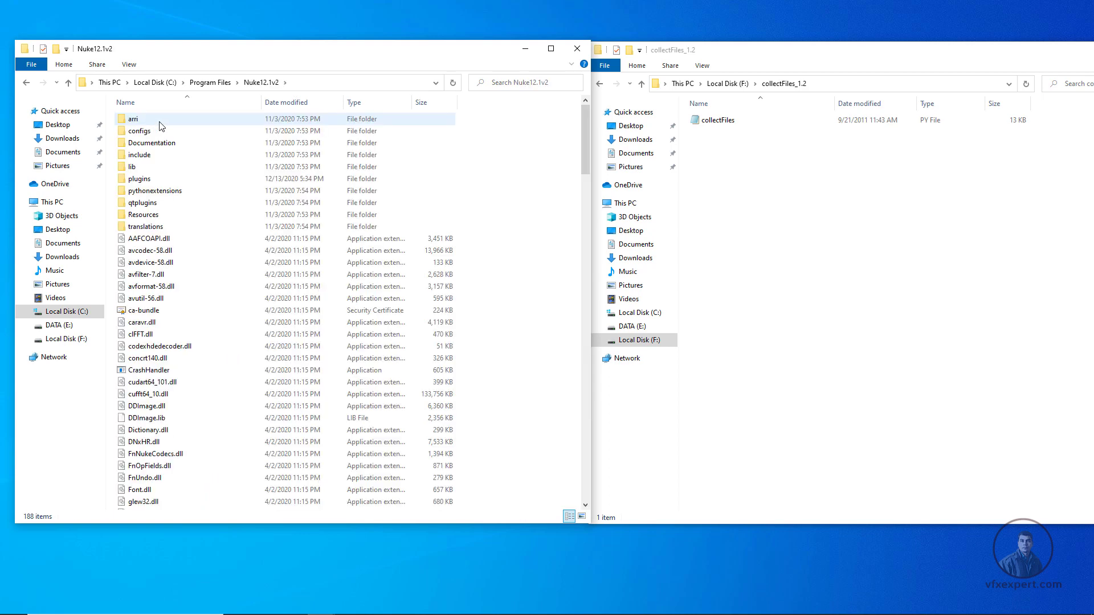
pyautogui.click(143, 182)
pyautogui.doubleClick(143, 182)
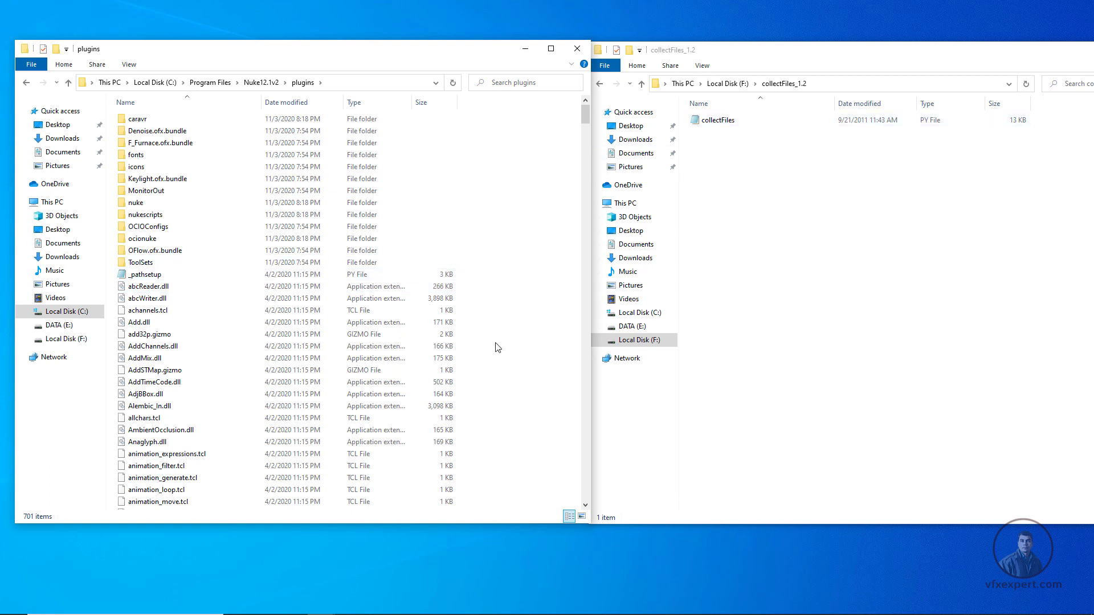
# Step: Paste the collectFiles Python file into the Nuke12.1v2 plugins folder
pyautogui.rightClick(517, 320)
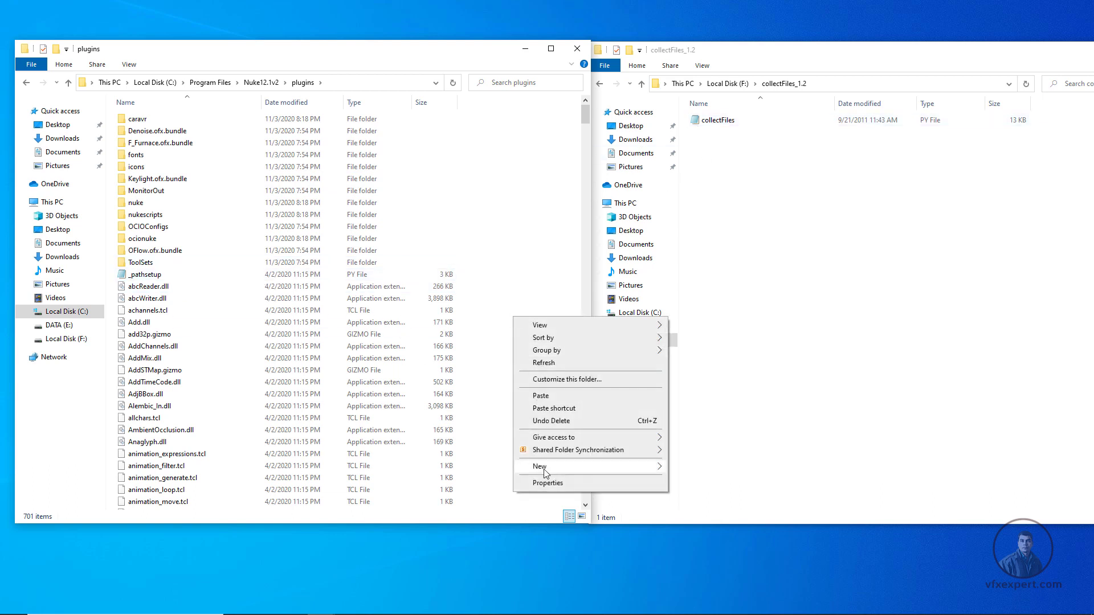
pyautogui.click(549, 398)
pyautogui.click(498, 227)
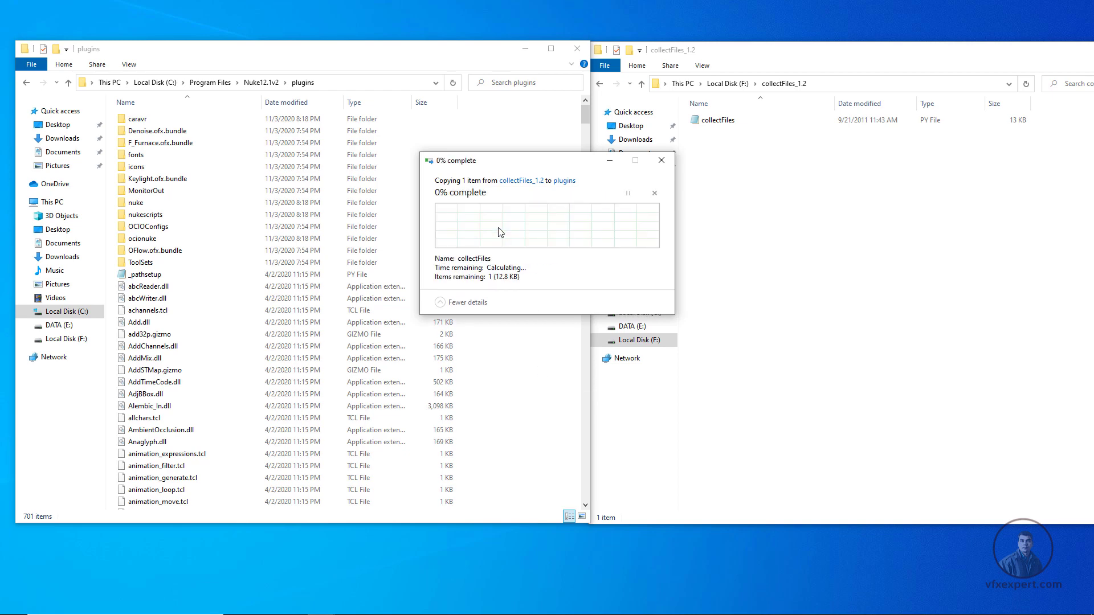
pyautogui.click(498, 228)
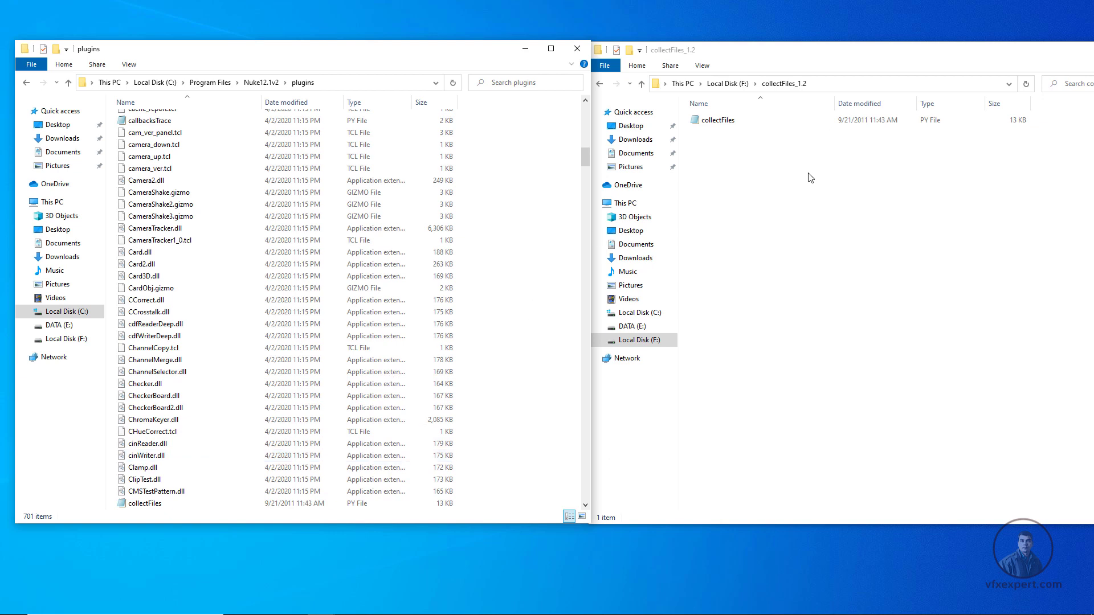
# Step: Open the collectFiles script from the collectFiles_1.2 folder in Notepad and place its window beside the plugins folder
pyautogui.click(766, 123)
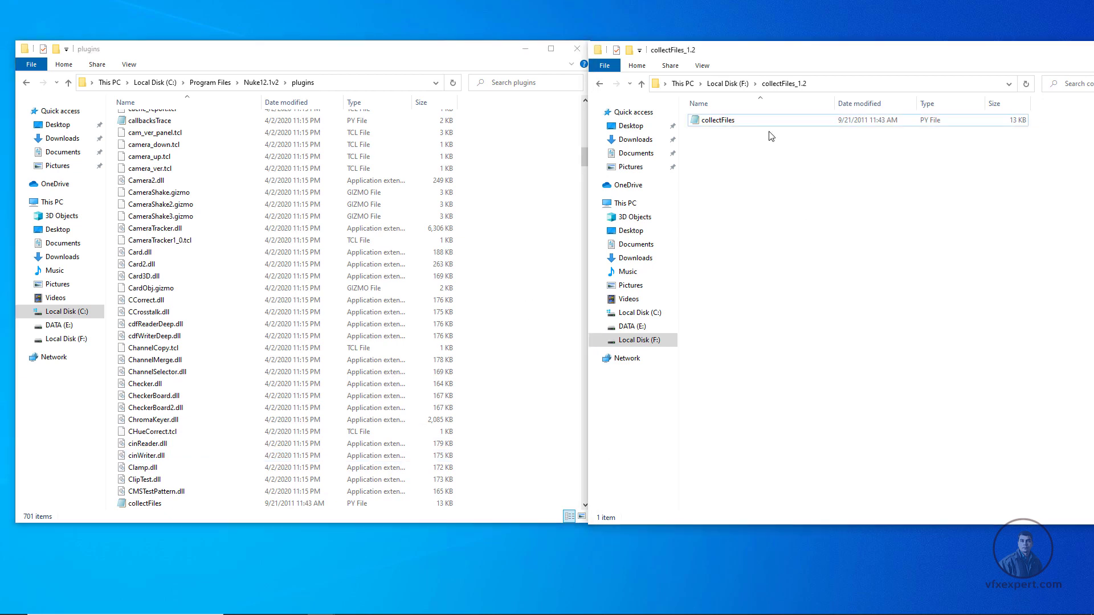
pyautogui.rightClick(734, 121)
pyautogui.click(778, 167)
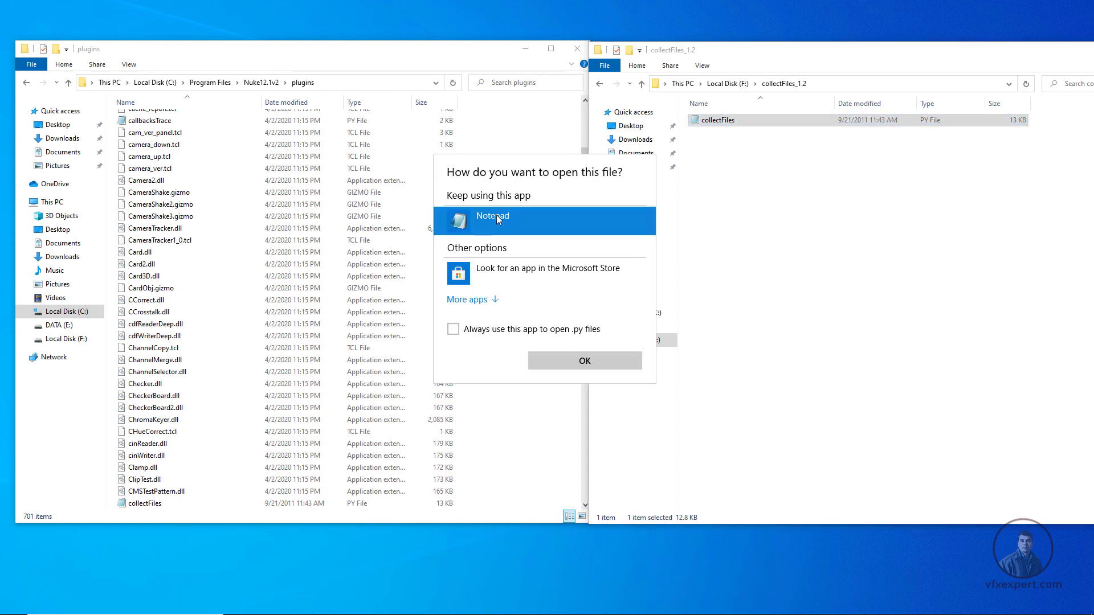
pyautogui.click(585, 359)
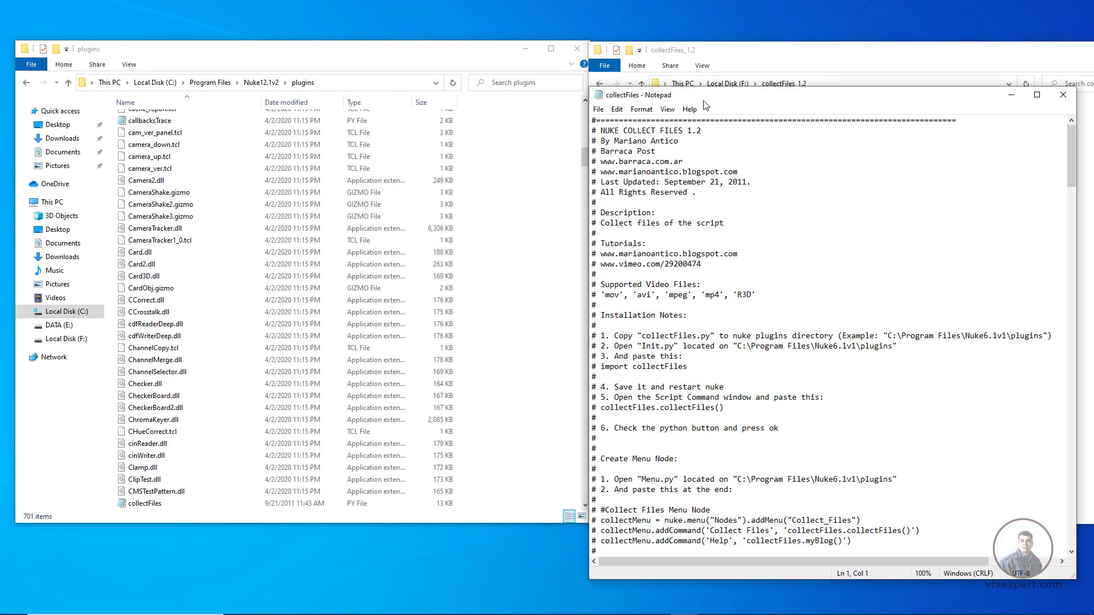
pyautogui.moveTo(704, 95); pyautogui.dragTo(724, 52)
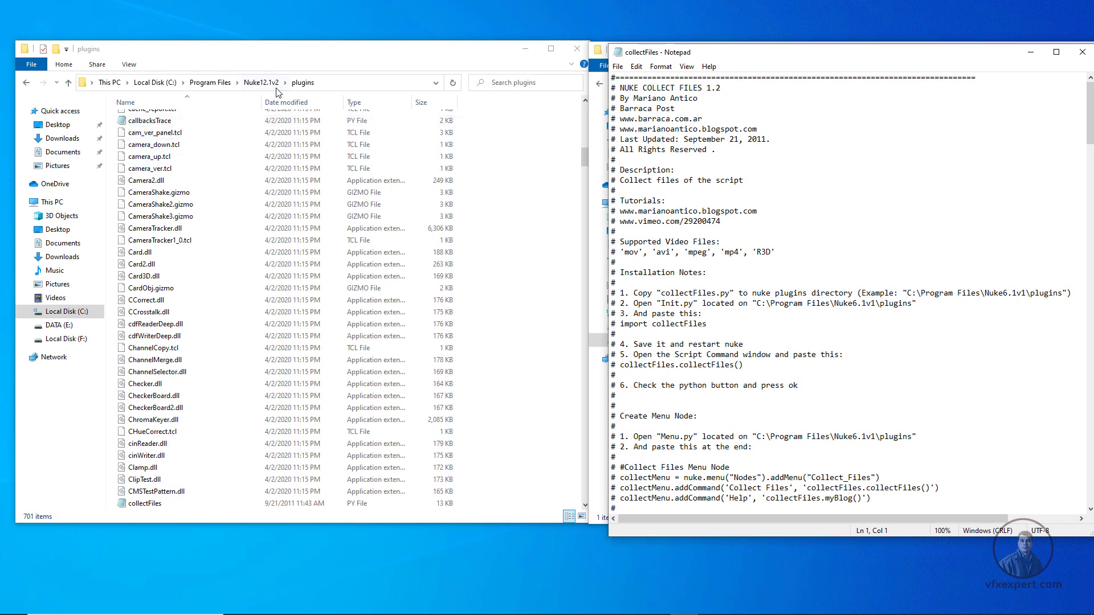
# Step: Find the init Python file in the plugins folder and open it in Notepad
pyautogui.click(165, 336)
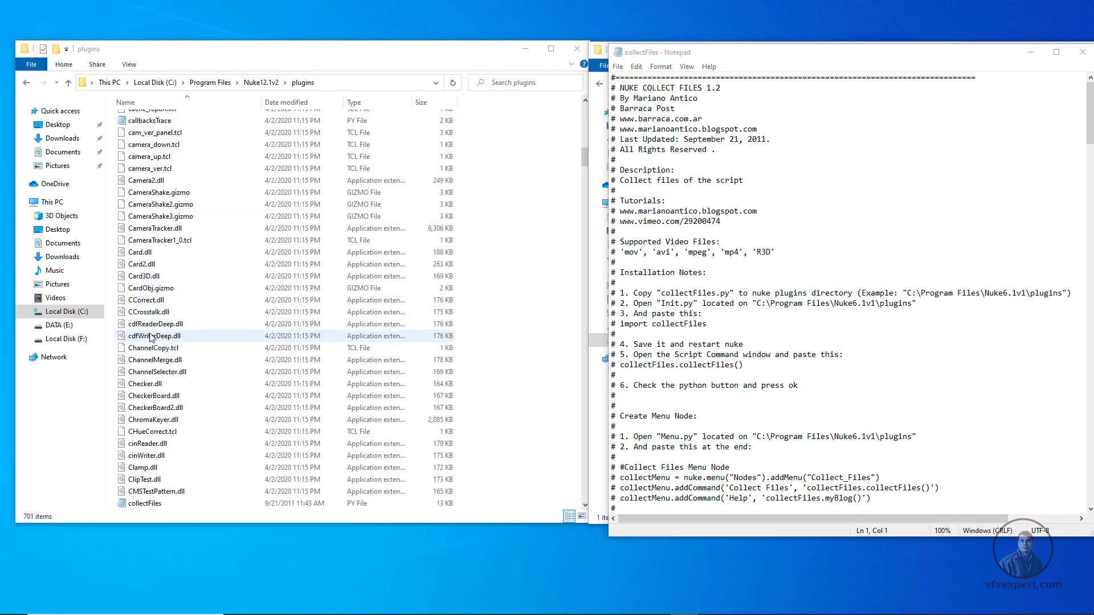
pyautogui.scroll(8, 171, 354)
pyautogui.click(165, 432)
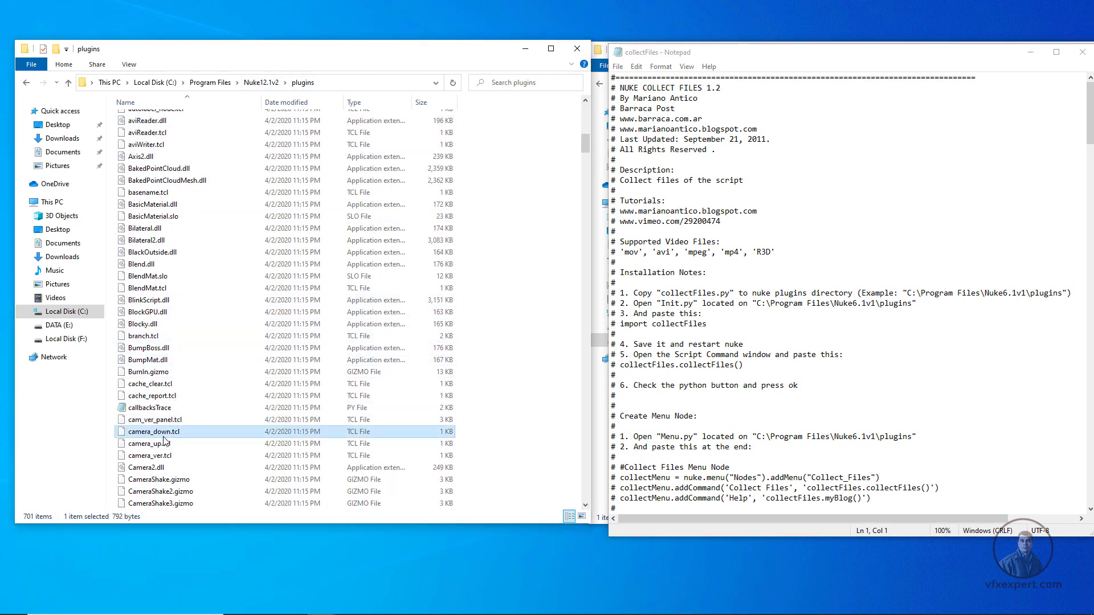
pyautogui.write('in')
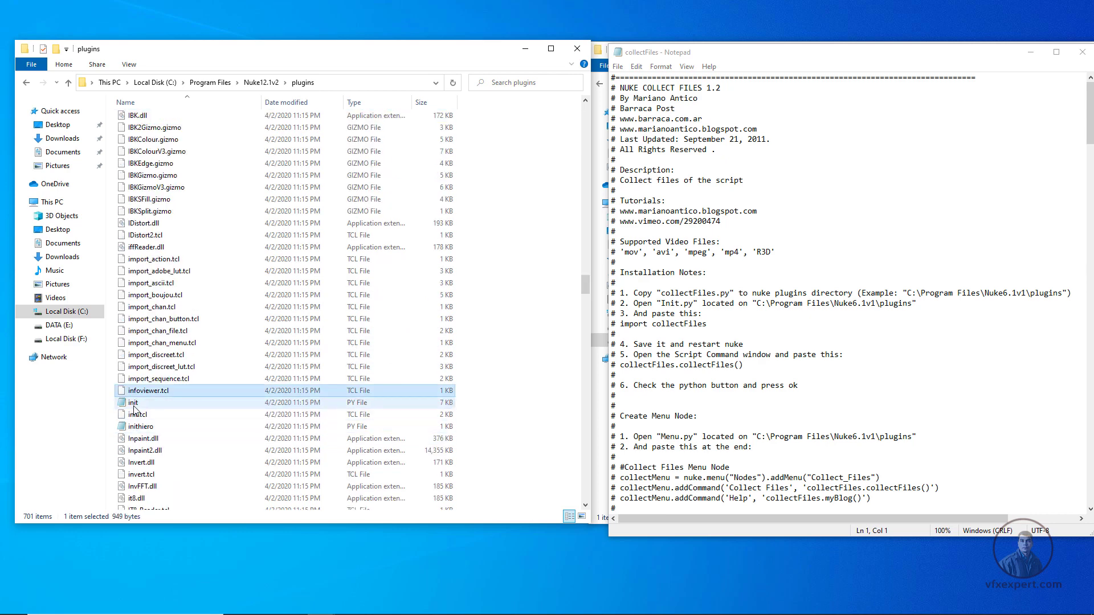
pyautogui.click(133, 404)
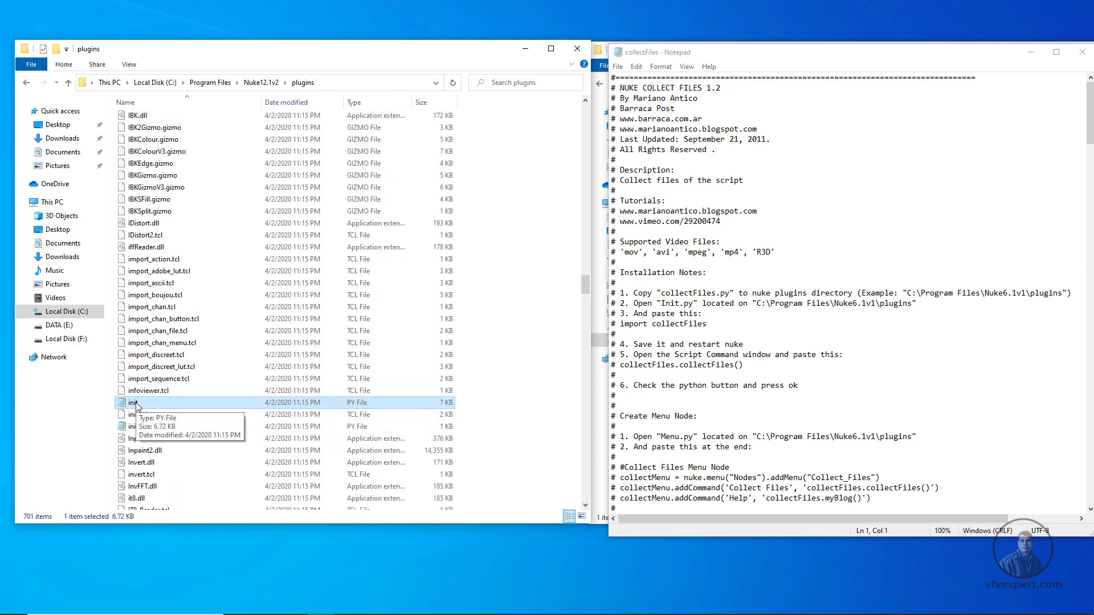
pyautogui.rightClick(138, 403)
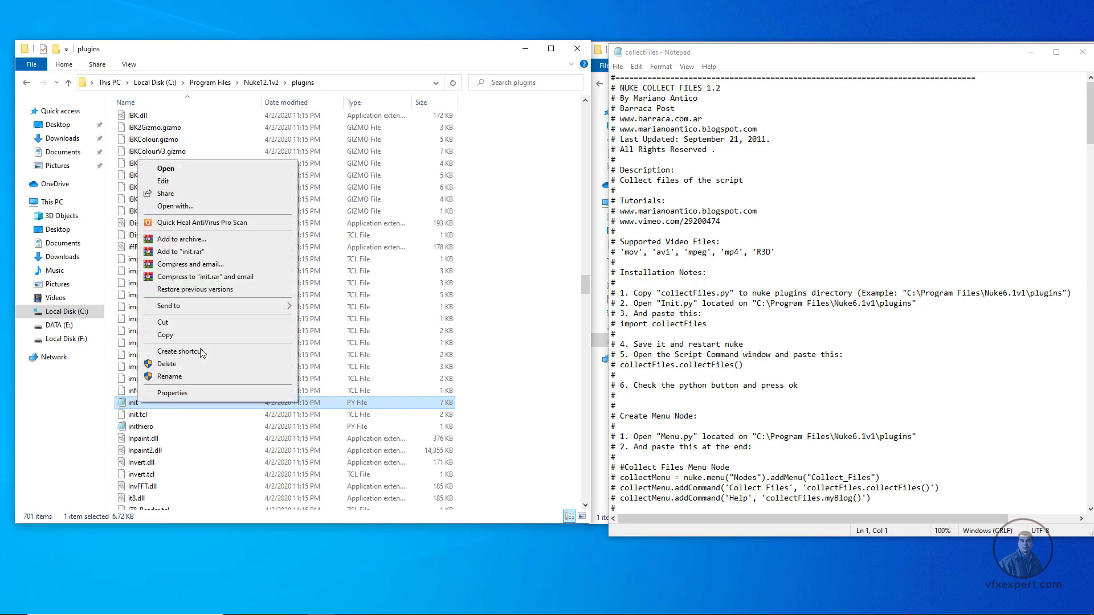
pyautogui.click(175, 207)
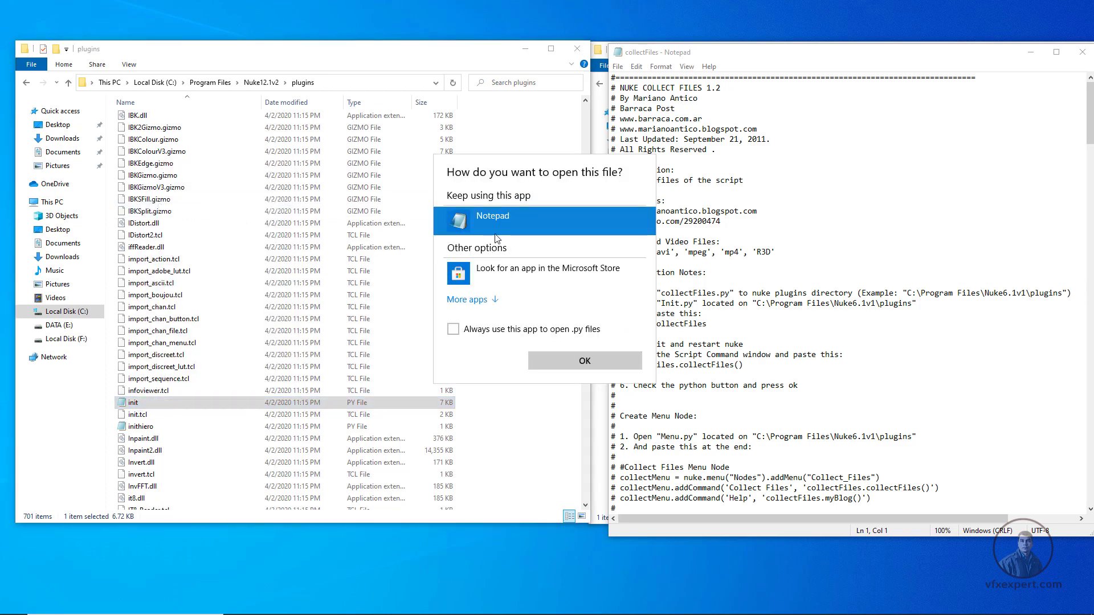
pyautogui.click(585, 361)
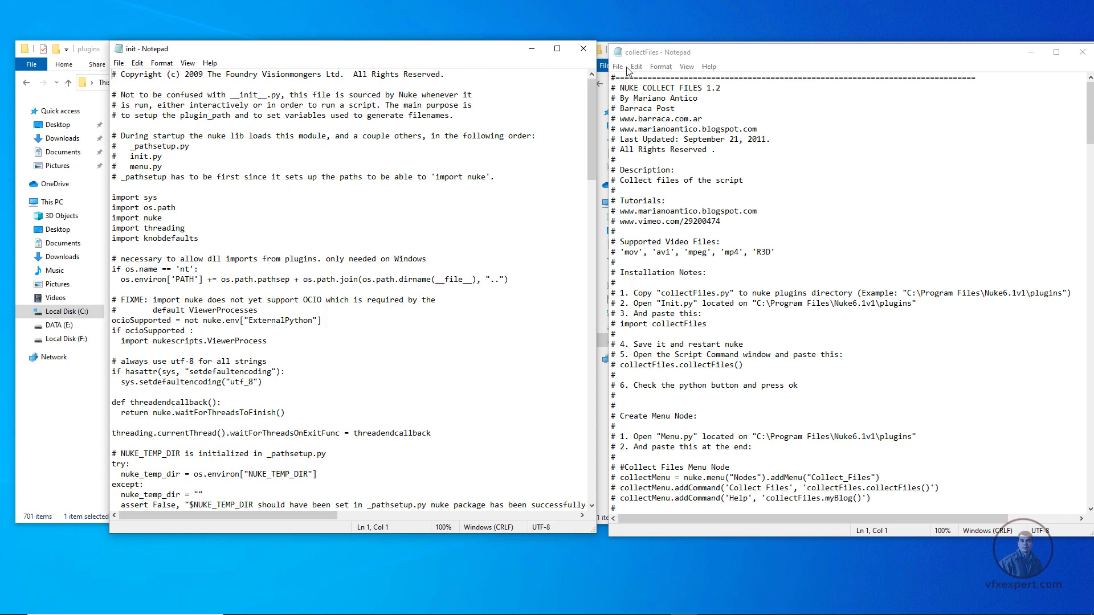
# Step: Copy the text "import collectFiles" from the installation notes in the collectFiles script
pyautogui.click(654, 54)
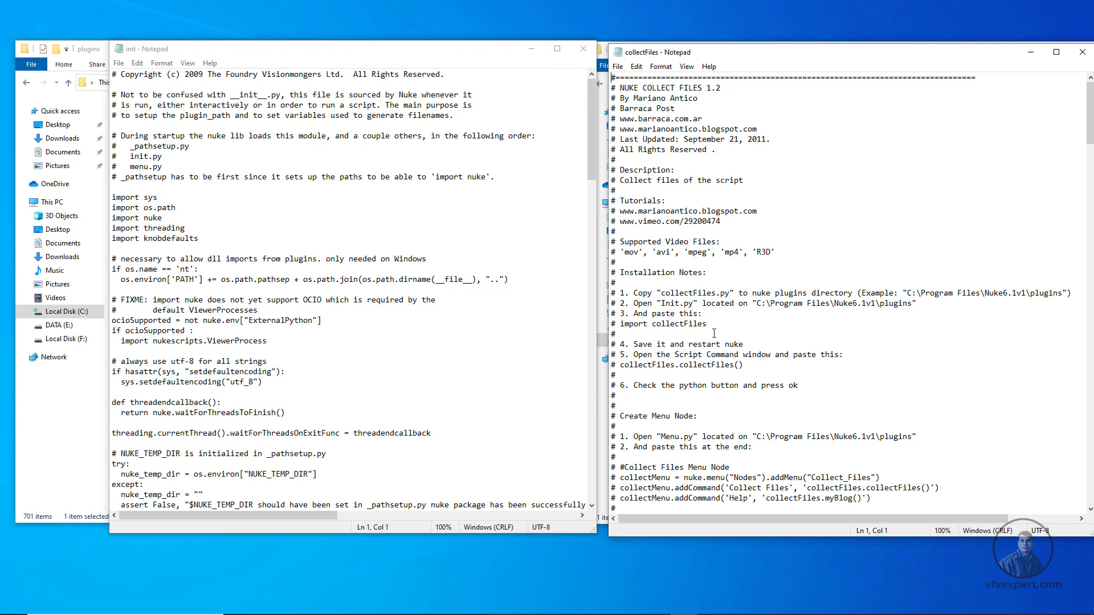
pyautogui.moveTo(711, 328); pyautogui.dragTo(623, 328)
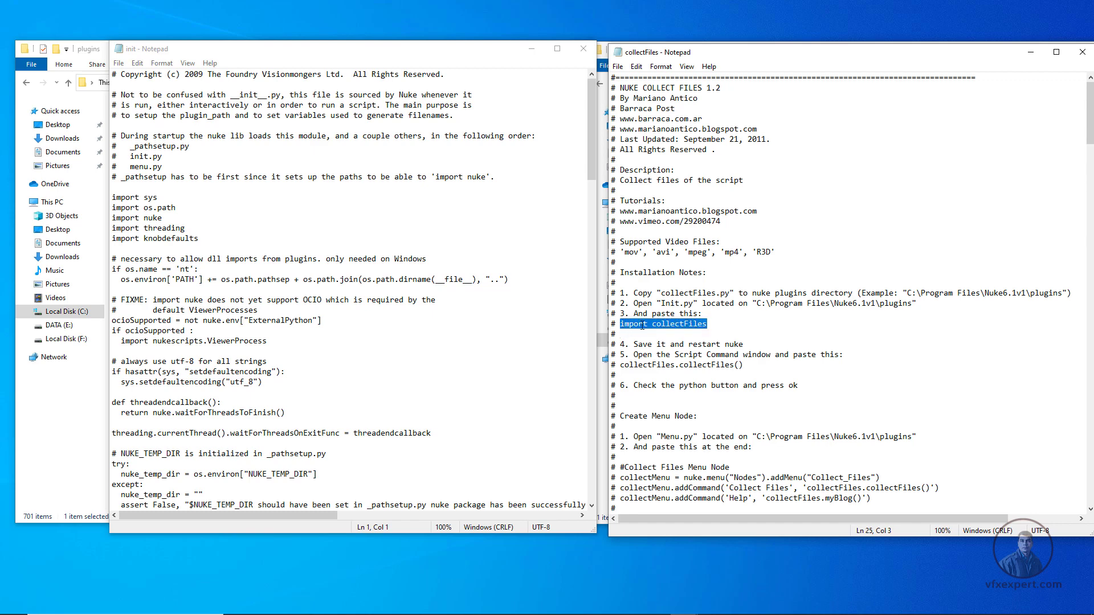
pyautogui.rightClick(638, 325)
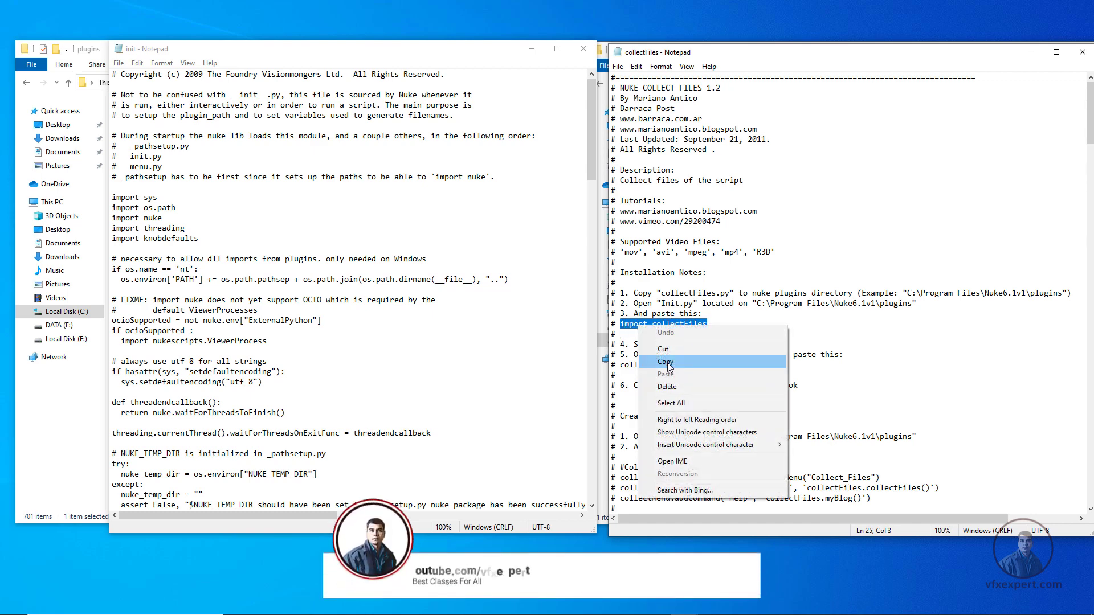
pyautogui.click(667, 365)
# Step: Paste "import collectFiles" on a new line below "import knobdefaults" in the init file
pyautogui.click(313, 358)
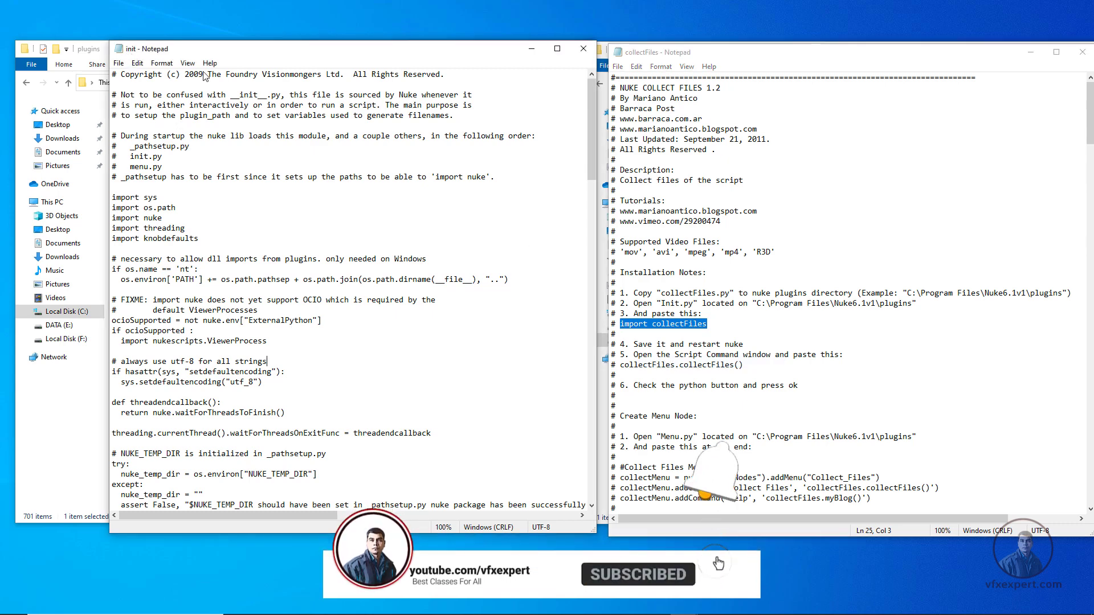
pyautogui.click(196, 242)
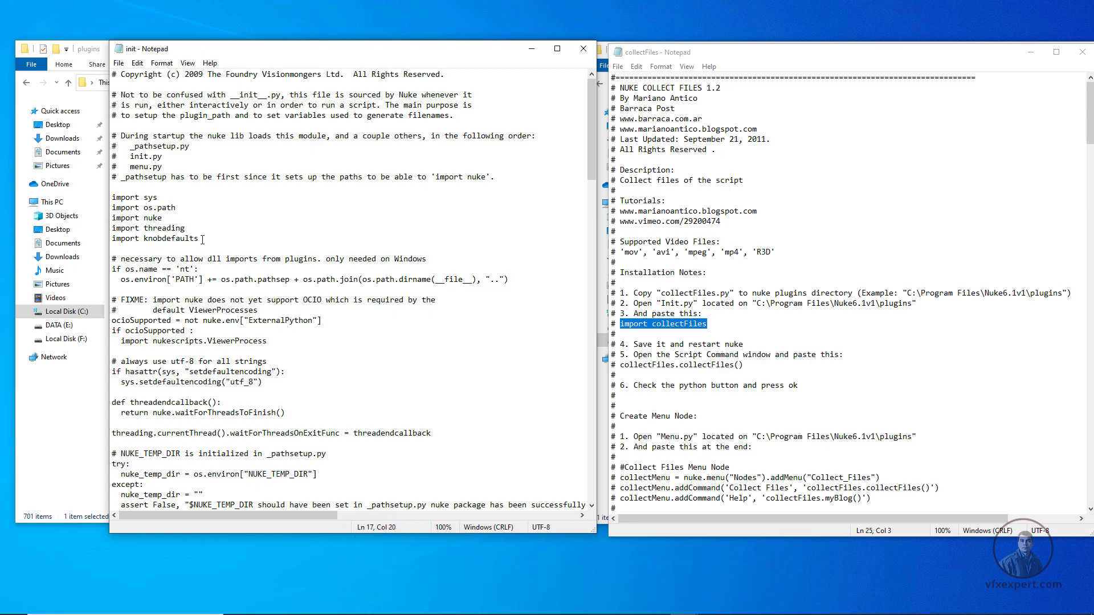
pyautogui.press('Return')
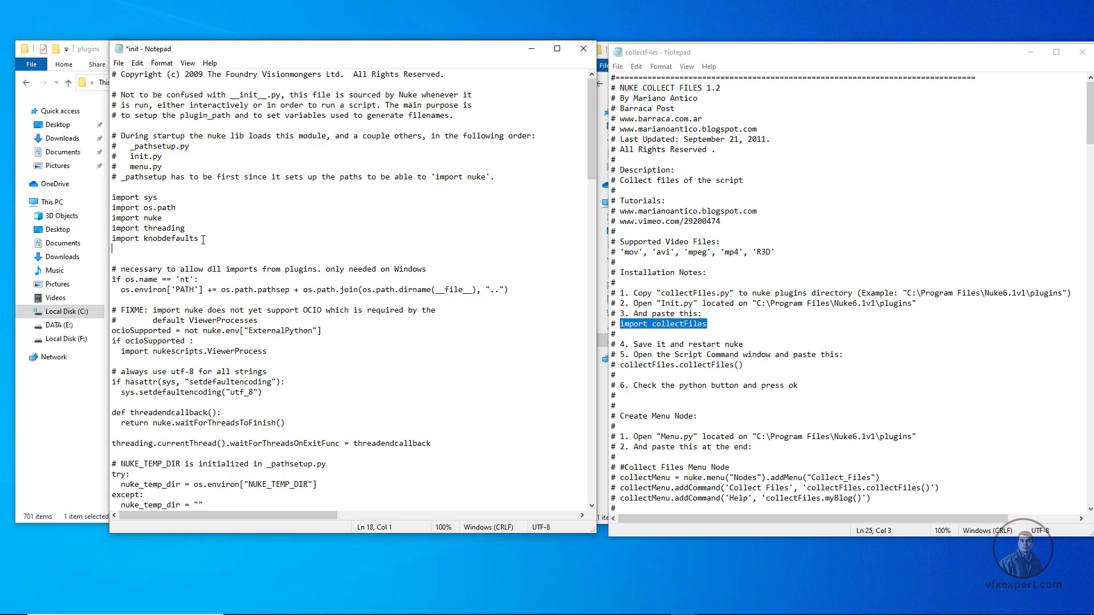
pyautogui.hotkey('ctrl', 'v')
# Step: Try to save the edited init file over init.py in the Nuke12.1v2 plugins folder
pyautogui.click(586, 47)
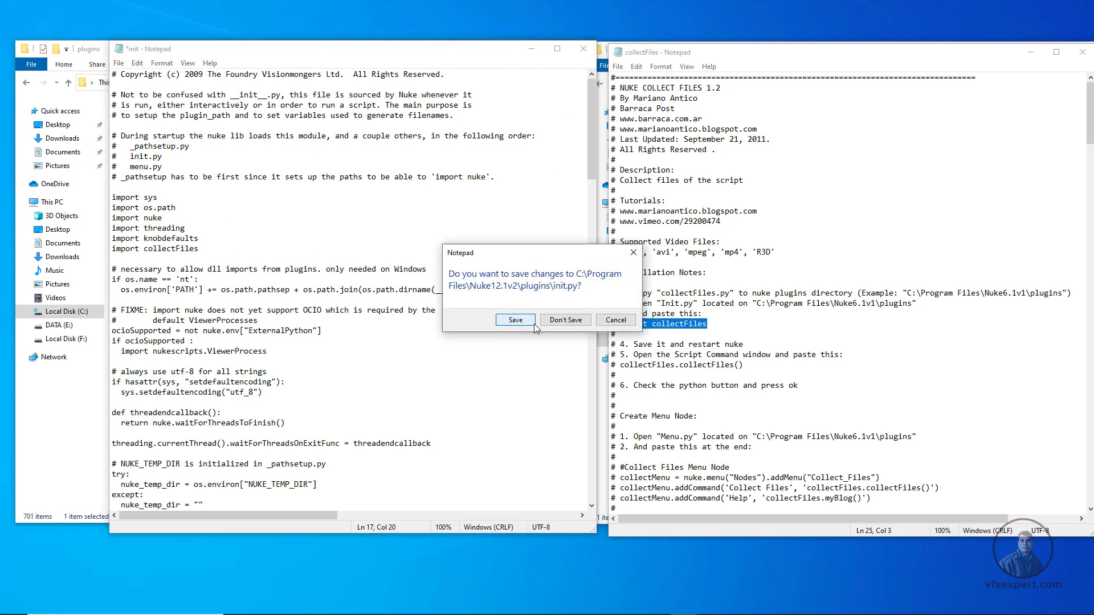
pyautogui.click(515, 320)
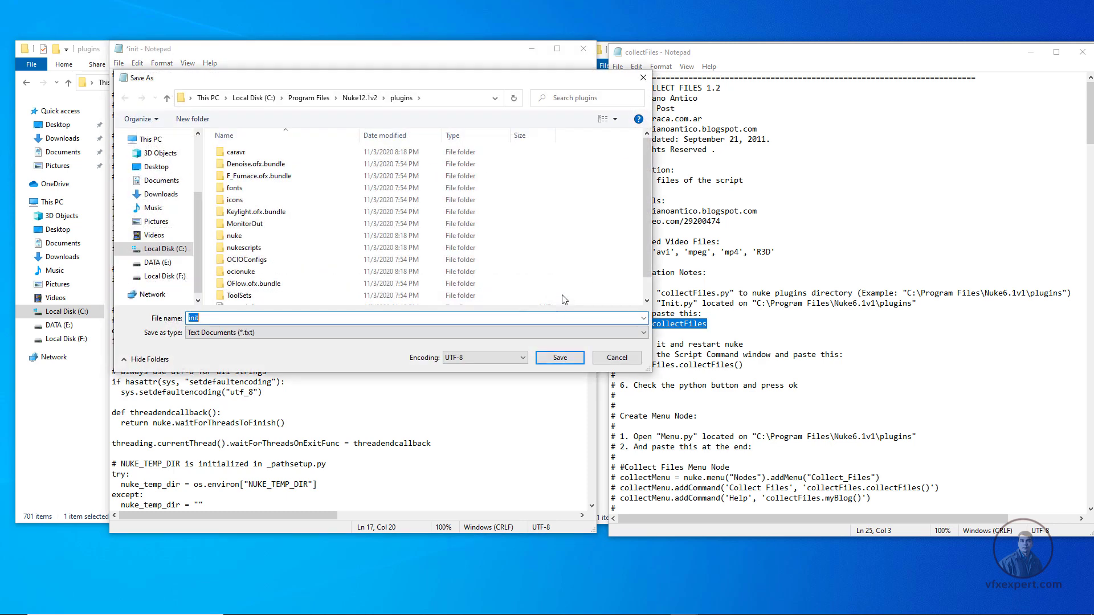
pyautogui.click(554, 358)
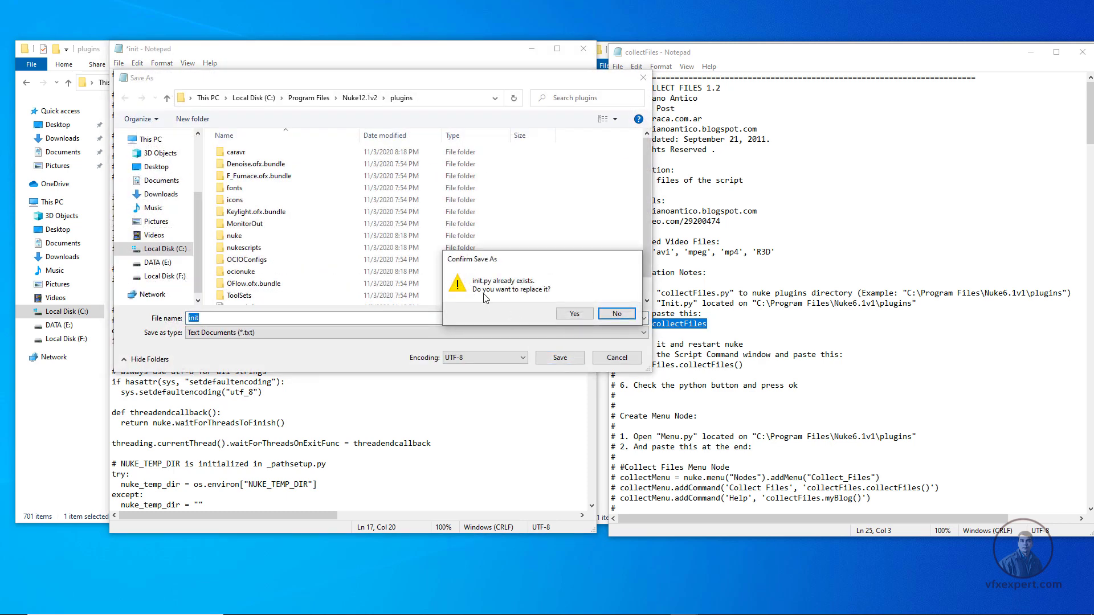
pyautogui.click(573, 314)
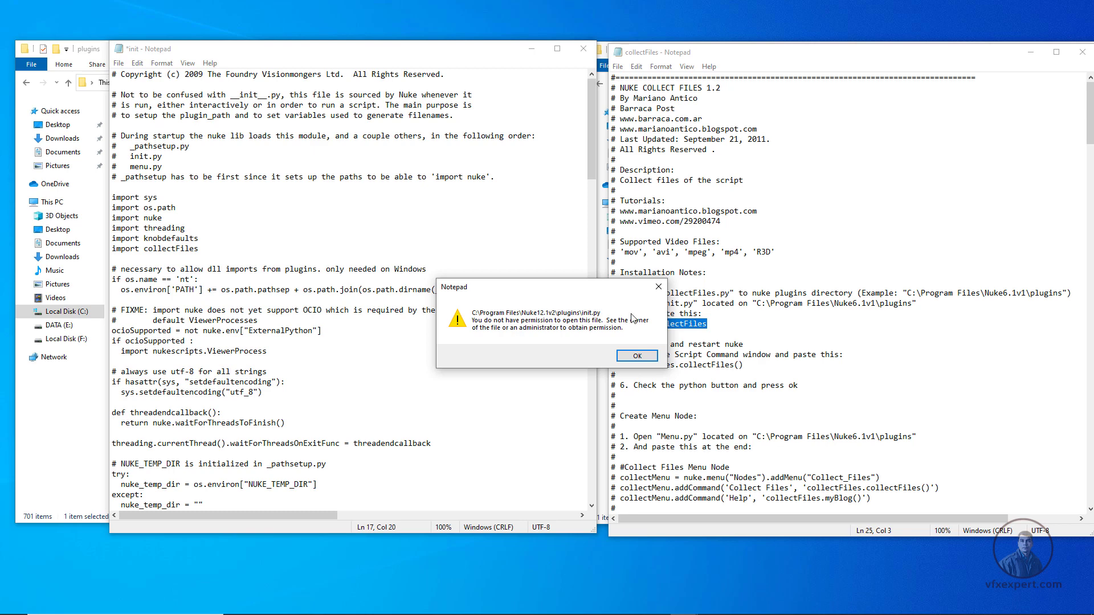
pyautogui.click(658, 286)
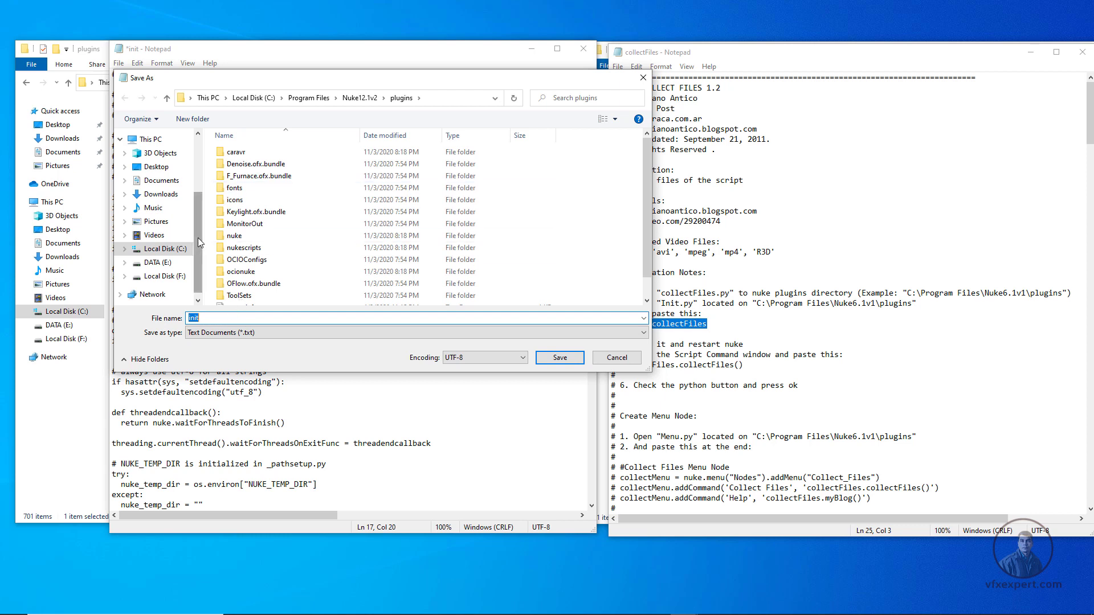
# Step: Save the edited init file to the DATA (E:) drive with the file type set to All Files
pyautogui.click(162, 264)
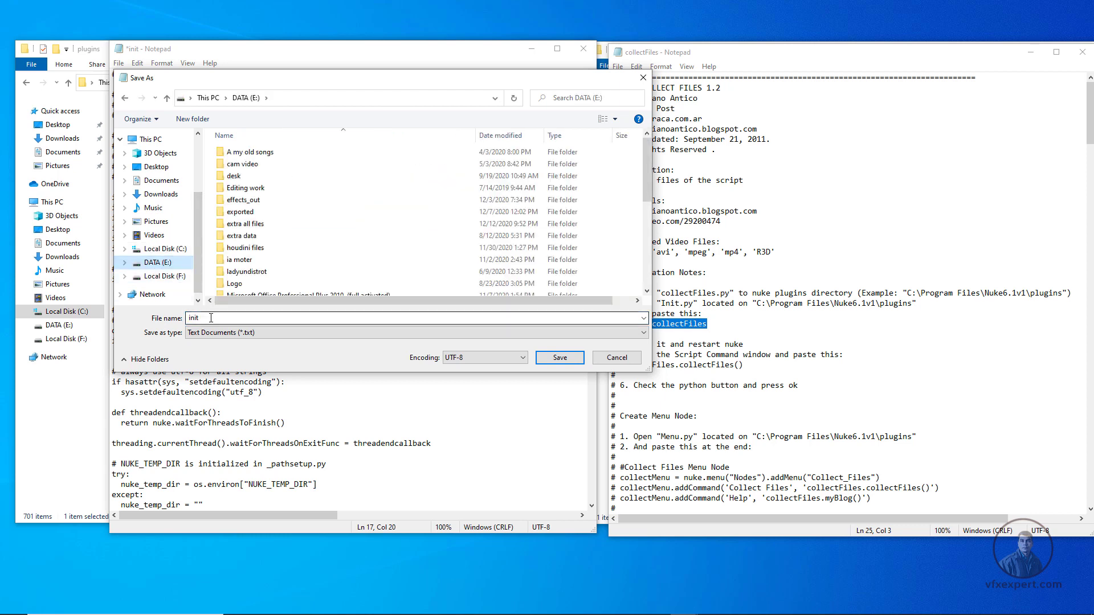
pyautogui.click(371, 333)
pyautogui.click(200, 353)
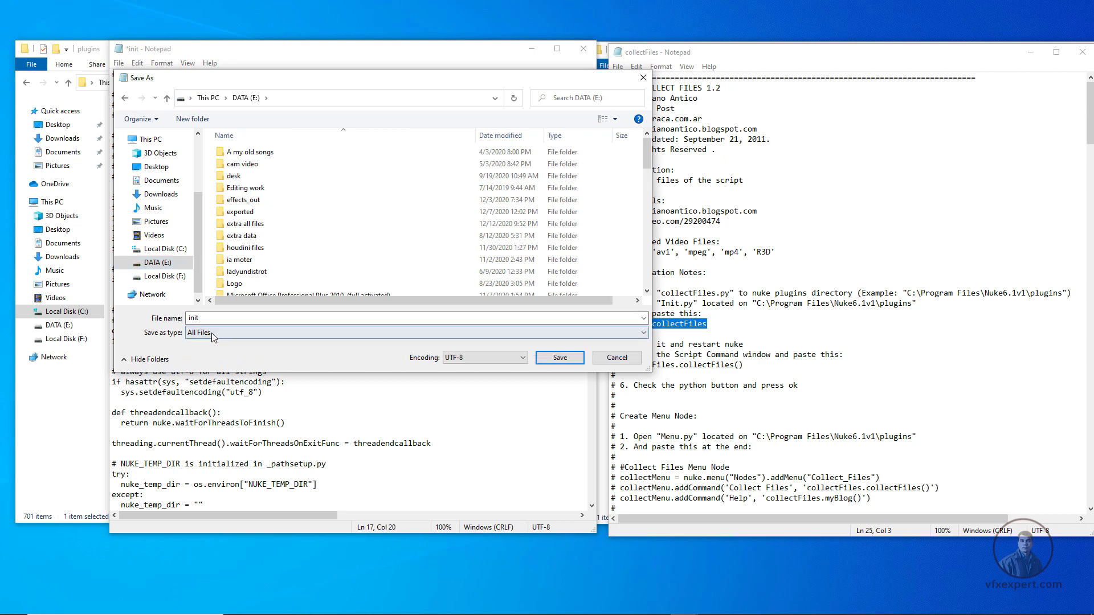
pyautogui.click(553, 358)
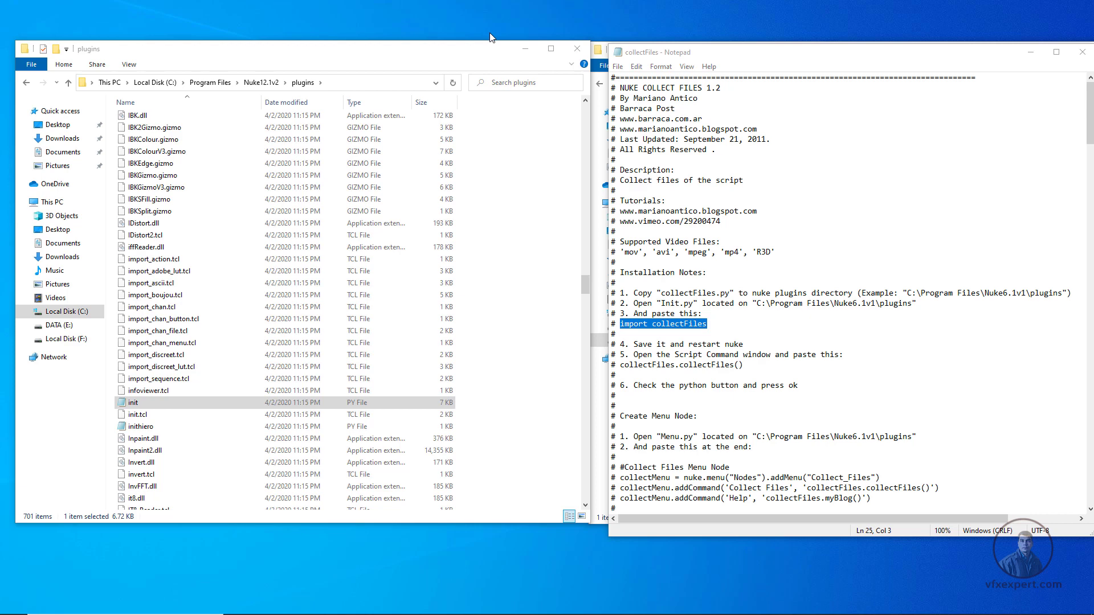
# Step: Copy the saved init file from the DATA (E:) drive and bring the plugins folder window forward
pyautogui.press('super+e')
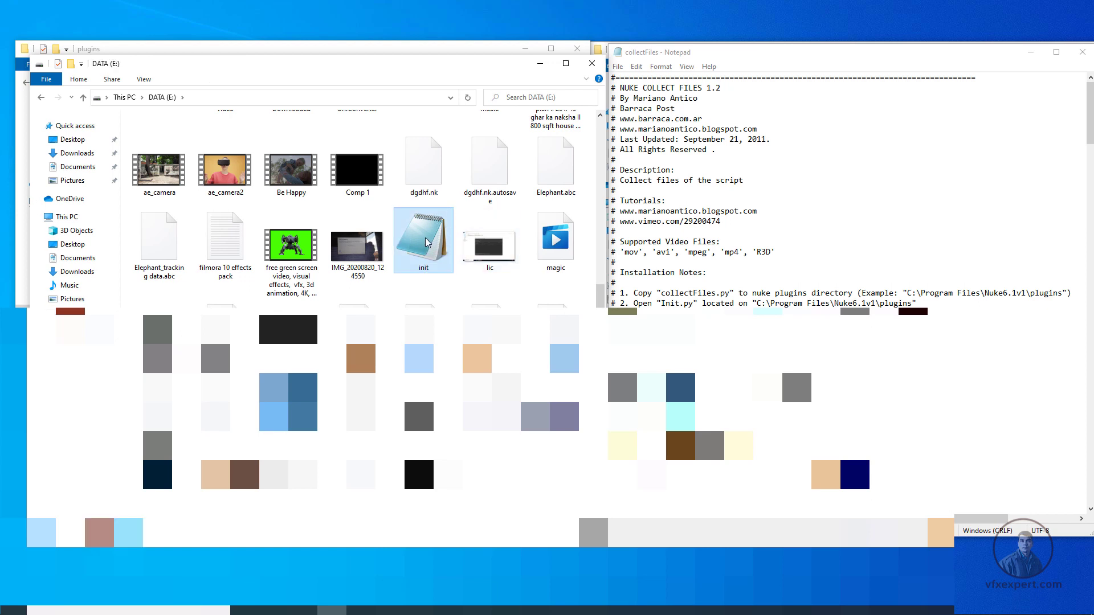
pyautogui.rightClick(425, 239)
pyautogui.click(459, 421)
pyautogui.moveTo(248, 74); pyautogui.dragTo(201, 330)
pyautogui.moveTo(310, 51); pyautogui.dragTo(332, 51)
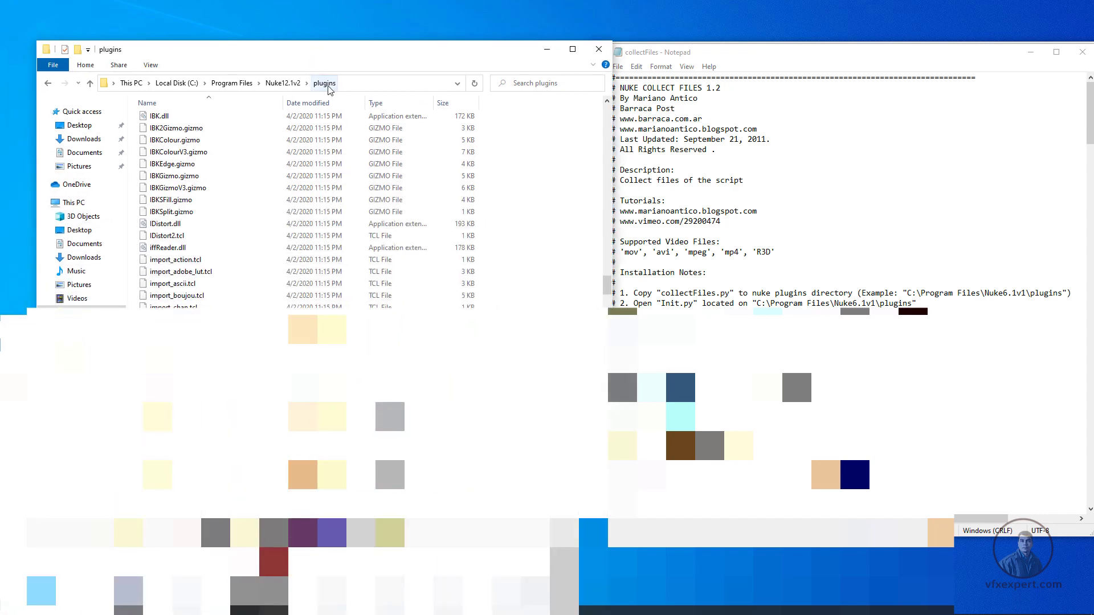
# Step: Paste the copied init file into the plugins folder, replacing init.py with administrator permission, and minimize the DATA (E:) window
pyautogui.rightClick(521, 275)
pyautogui.click(549, 354)
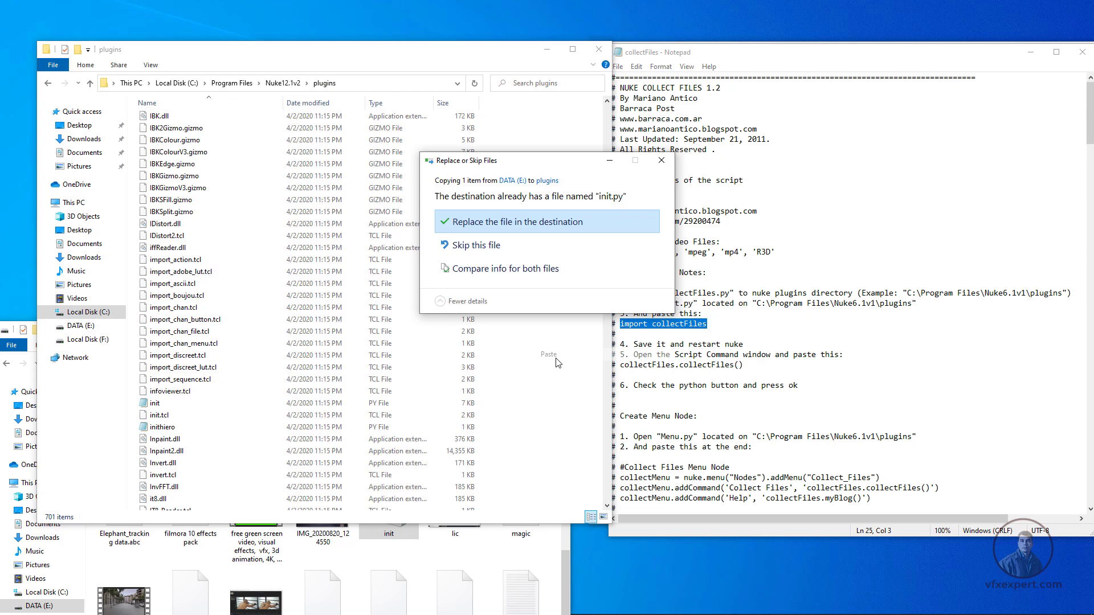
pyautogui.click(516, 228)
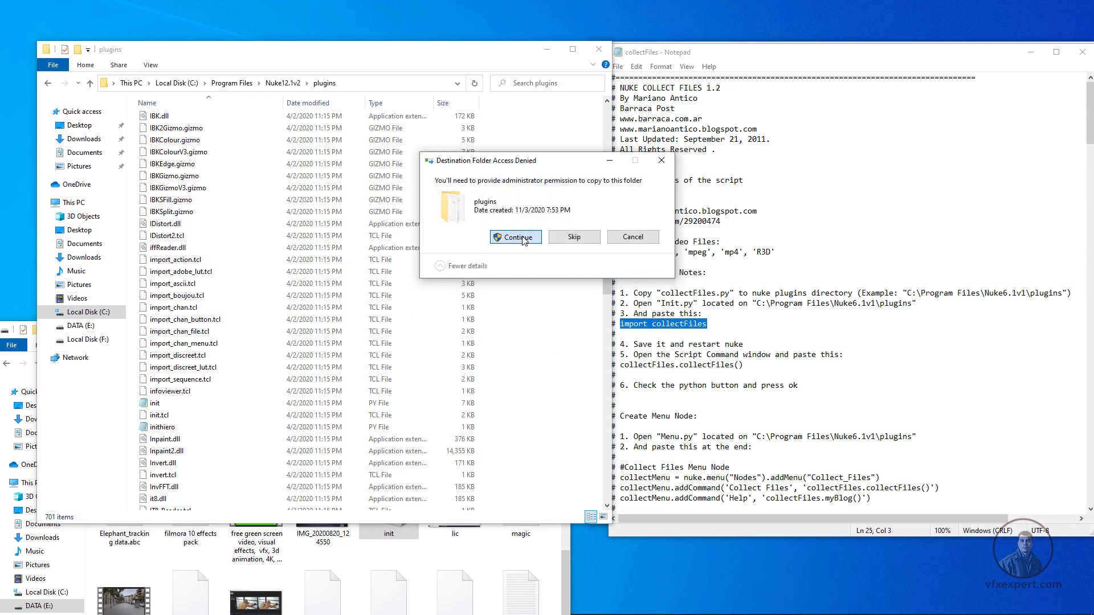
pyautogui.click(522, 239)
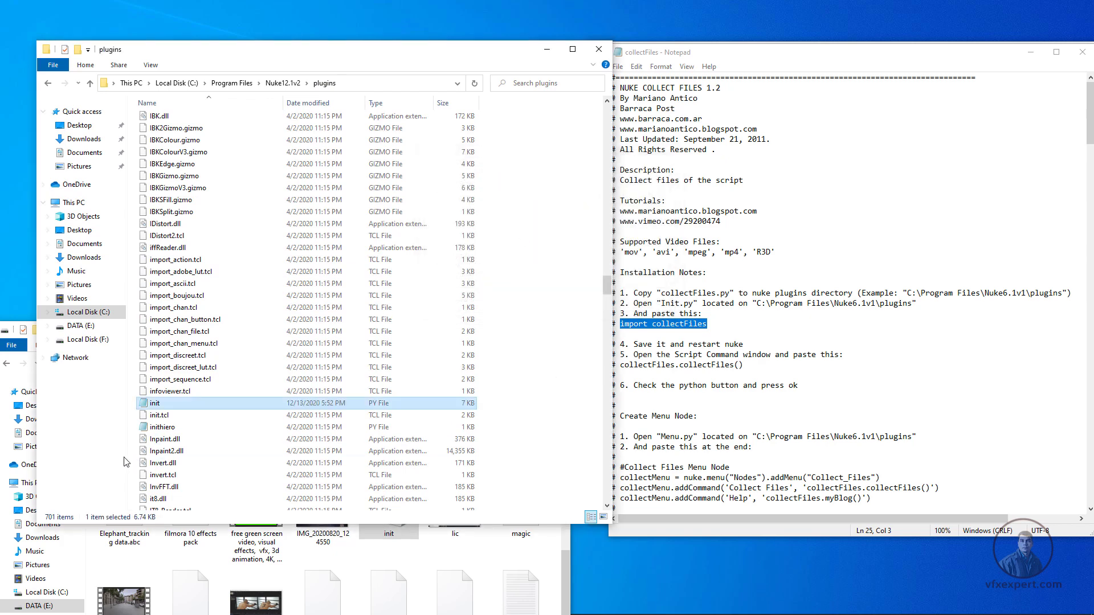
pyautogui.click(562, 333)
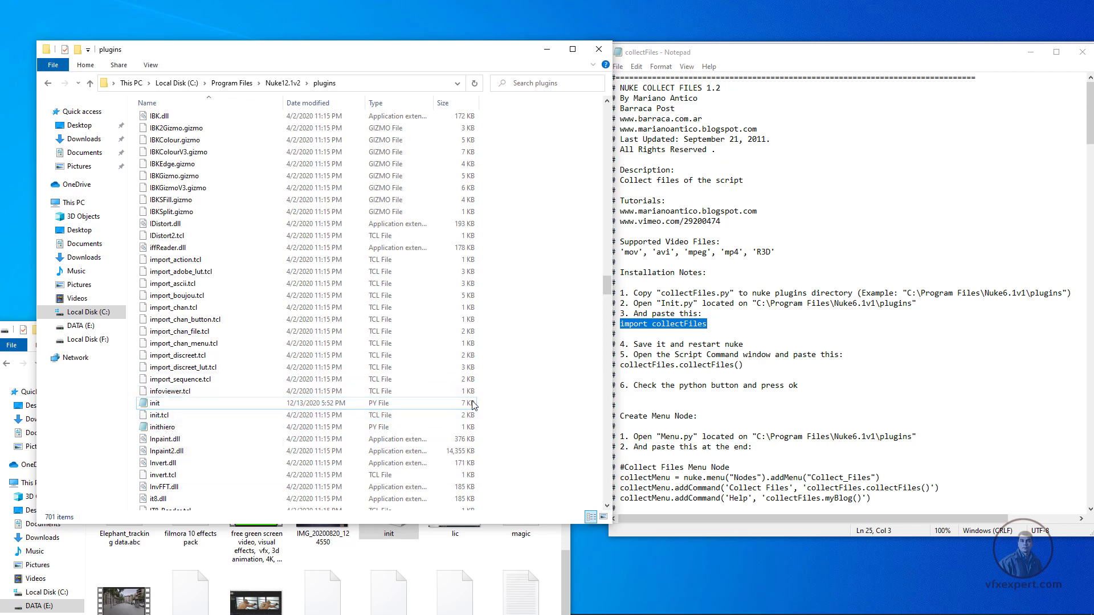
pyautogui.click(545, 561)
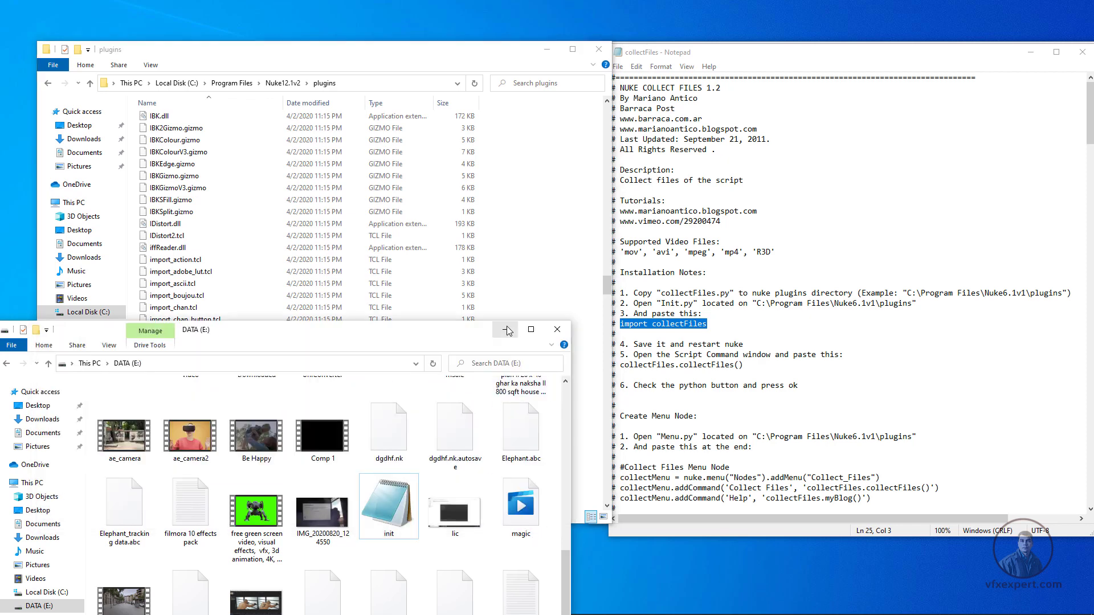
pyautogui.click(505, 330)
# Step: Switch to the chroma_fundamental.nk project in NukeX to check its node toolbar, and minimize it again
pyautogui.moveTo(516, 604)
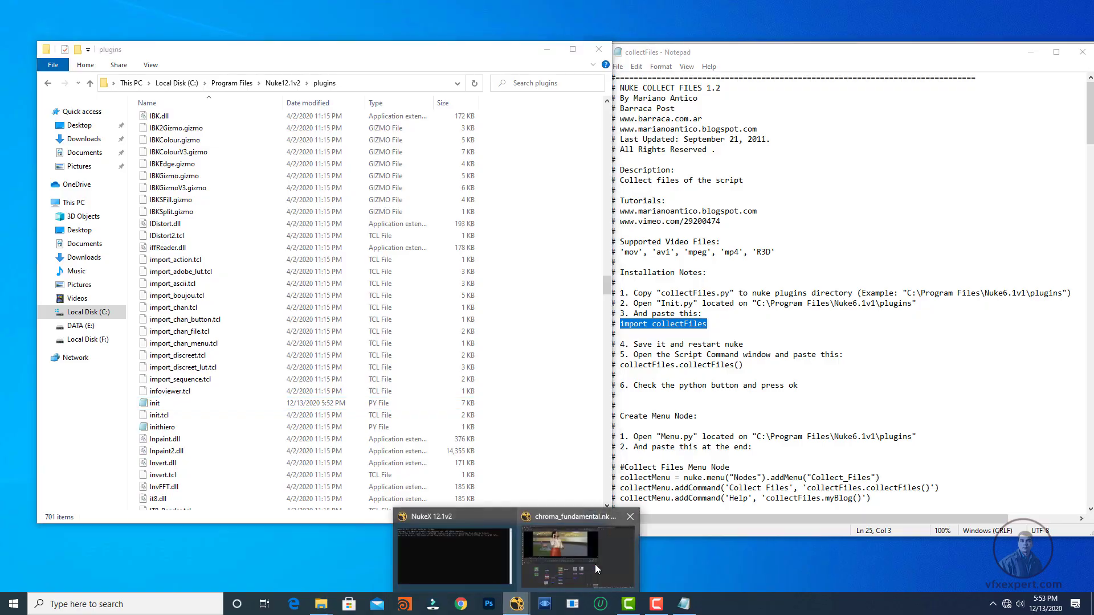
pyautogui.click(596, 565)
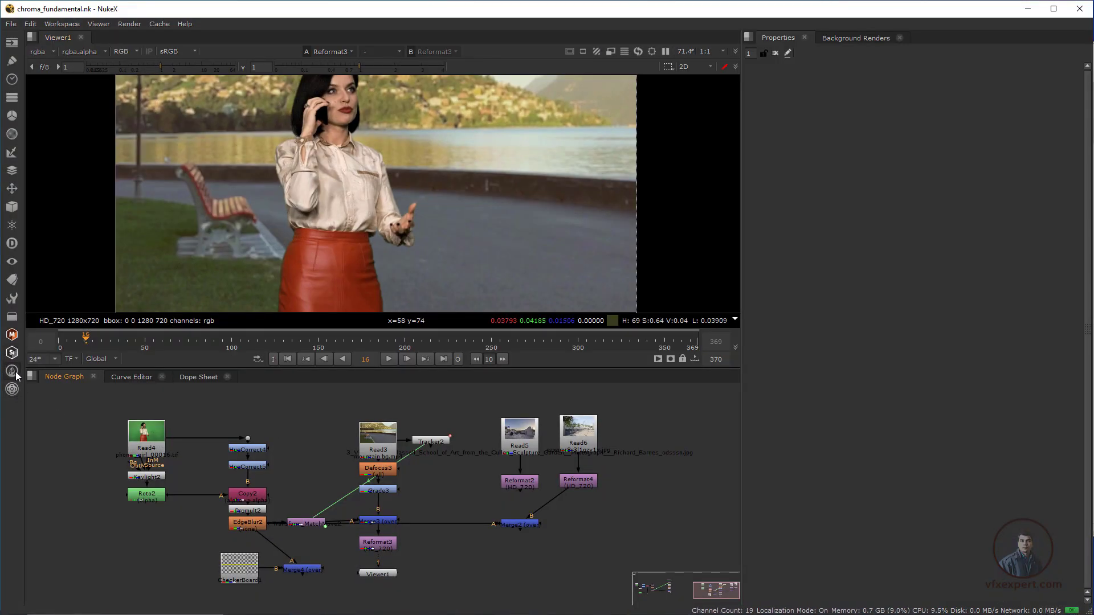
pyautogui.click(1027, 9)
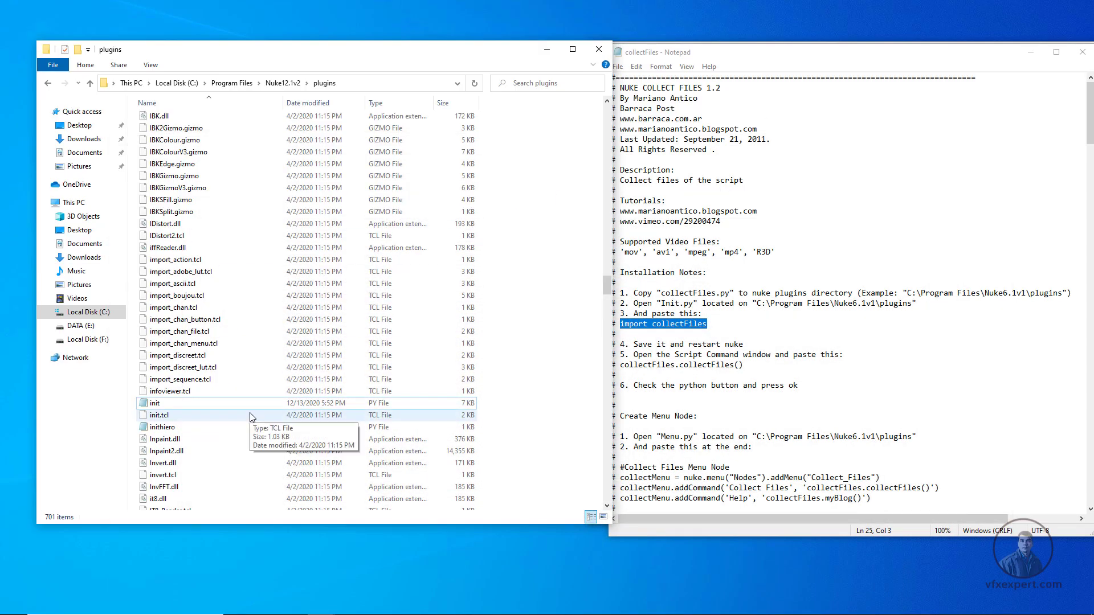
# Step: Find the menu Python file in the plugins folder and open it in Notepad
pyautogui.scroll(-4, 192, 431)
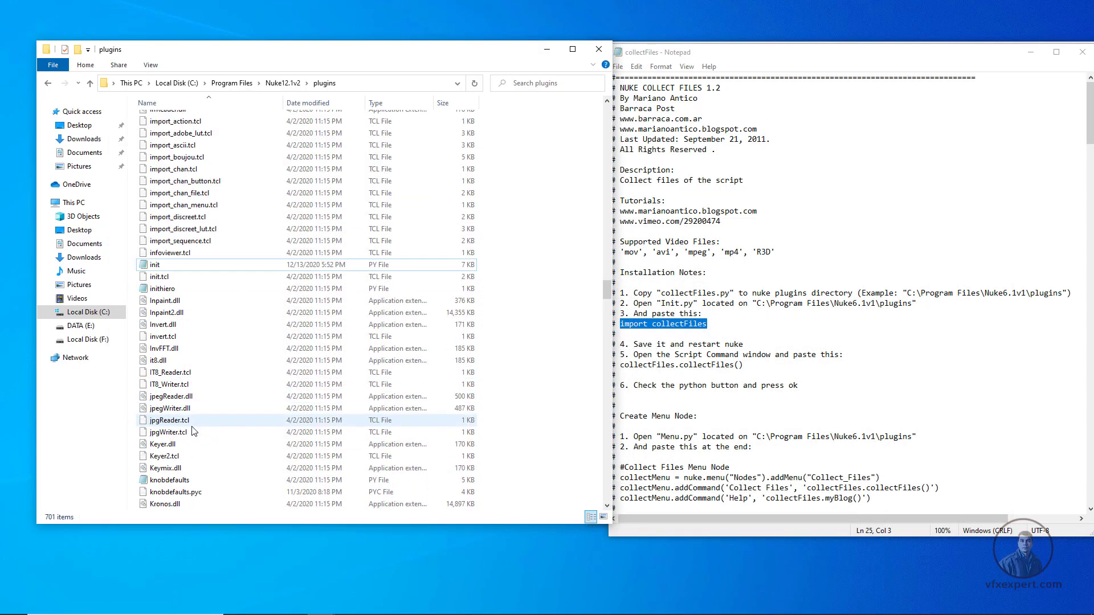
pyautogui.scroll(-5, 193, 431)
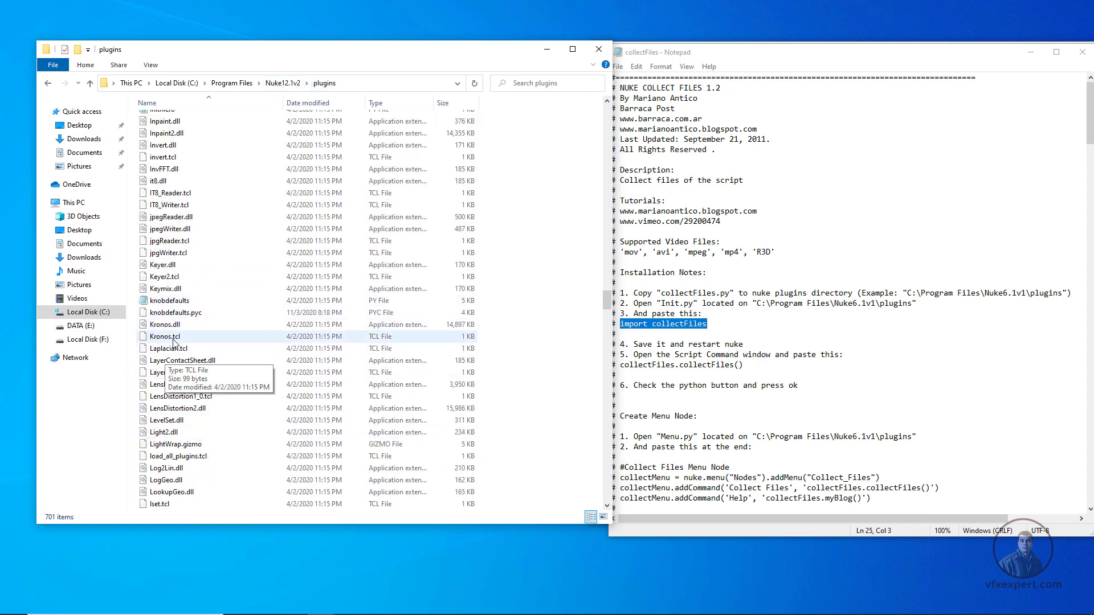
pyautogui.click(181, 301)
pyautogui.scroll(-12, 185, 311)
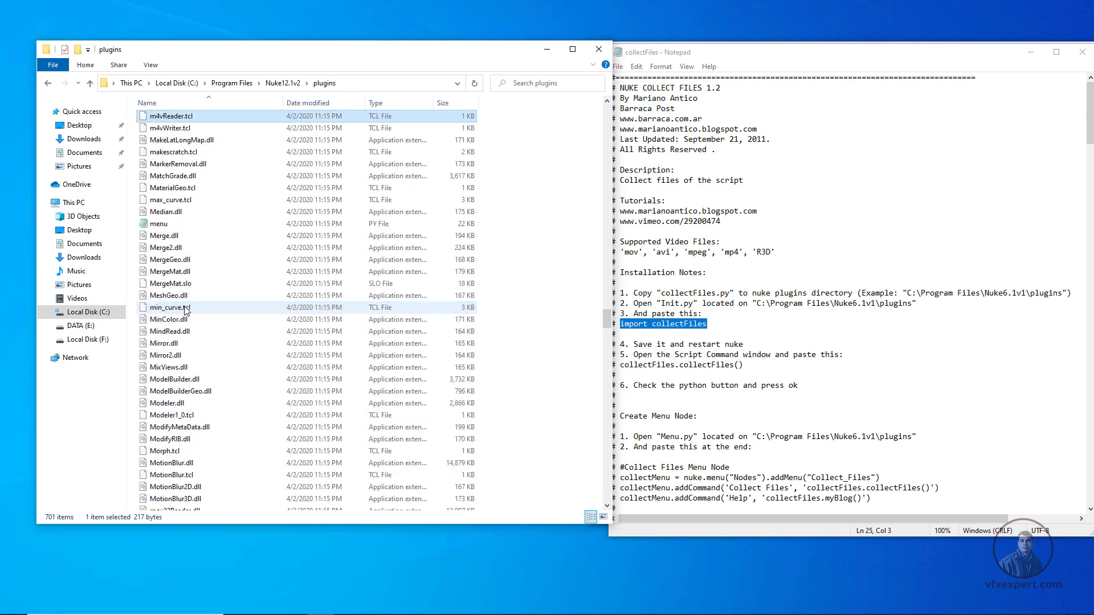
pyautogui.click(164, 225)
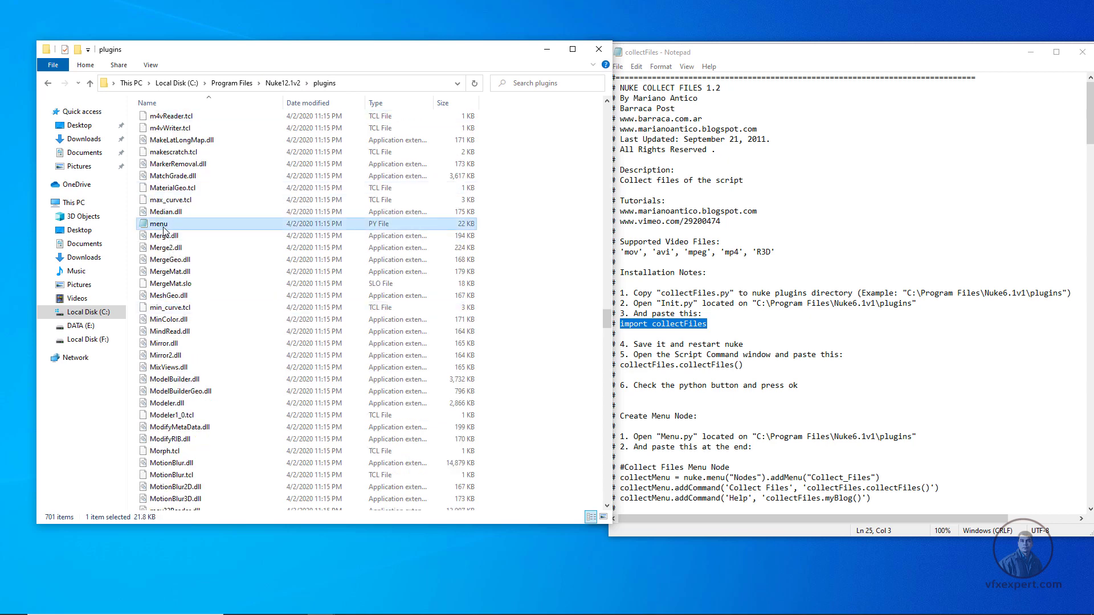
pyautogui.rightClick(164, 226)
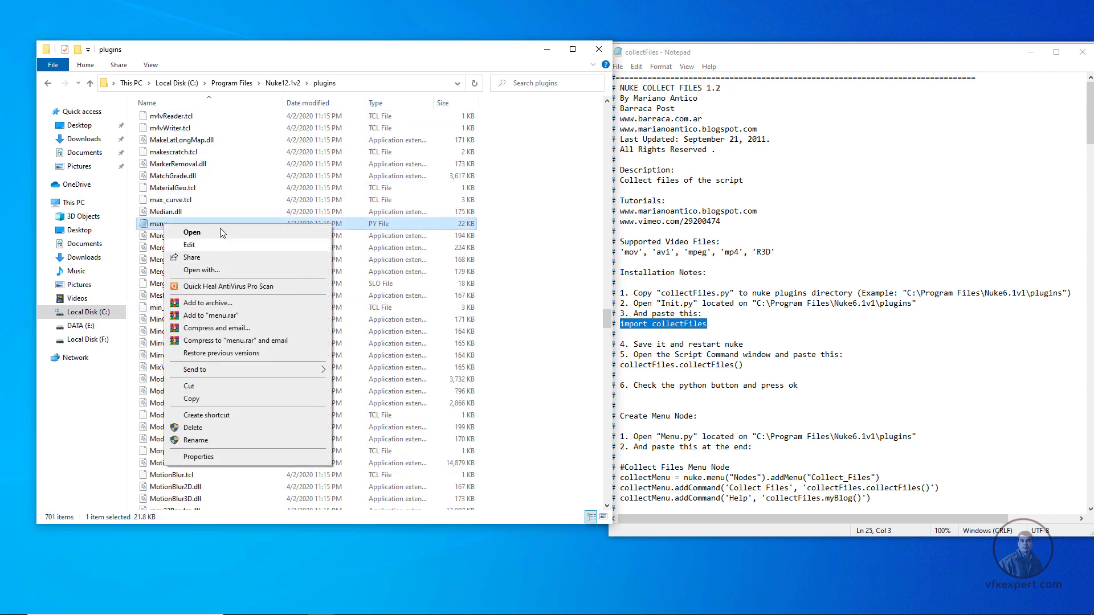
pyautogui.click(227, 270)
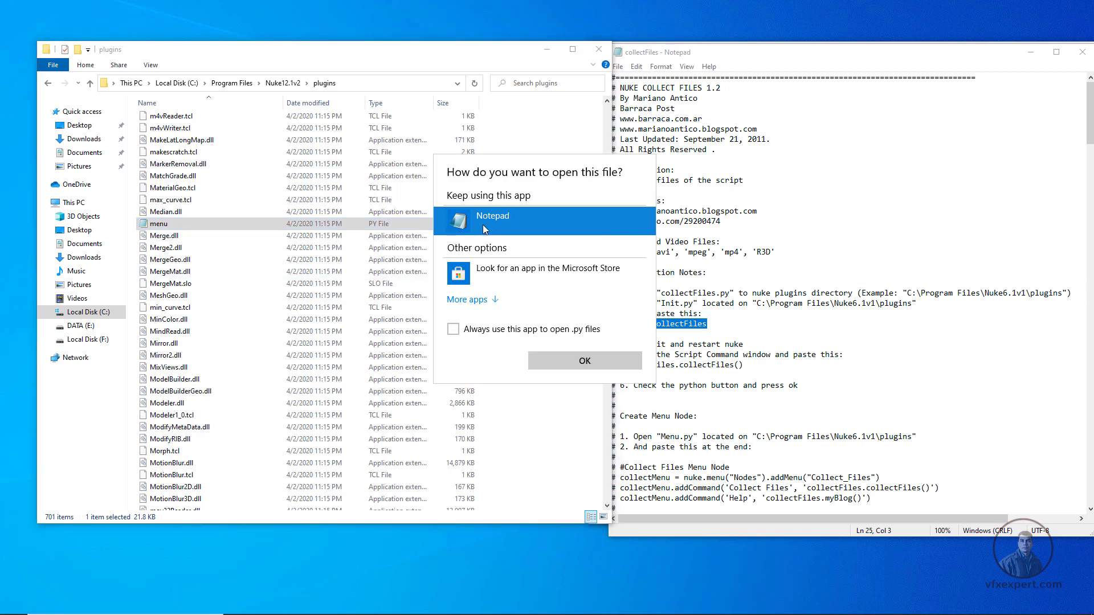
pyautogui.click(585, 360)
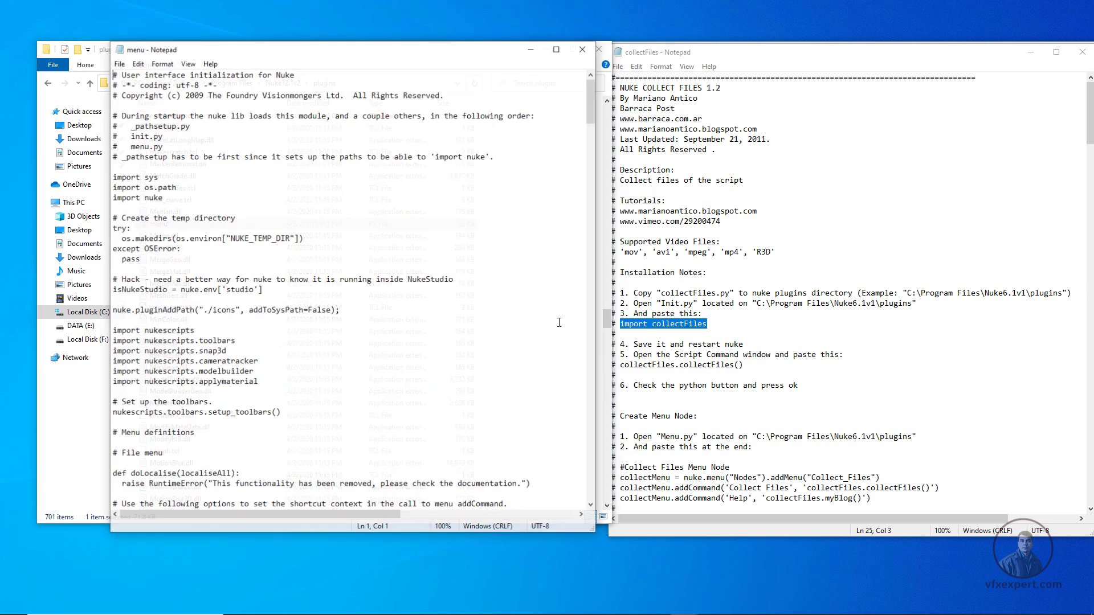
# Step: Copy the four lines from "# #Collect Files Menu Node" through the Help addCommand line in the collectFiles script
pyautogui.click(793, 61)
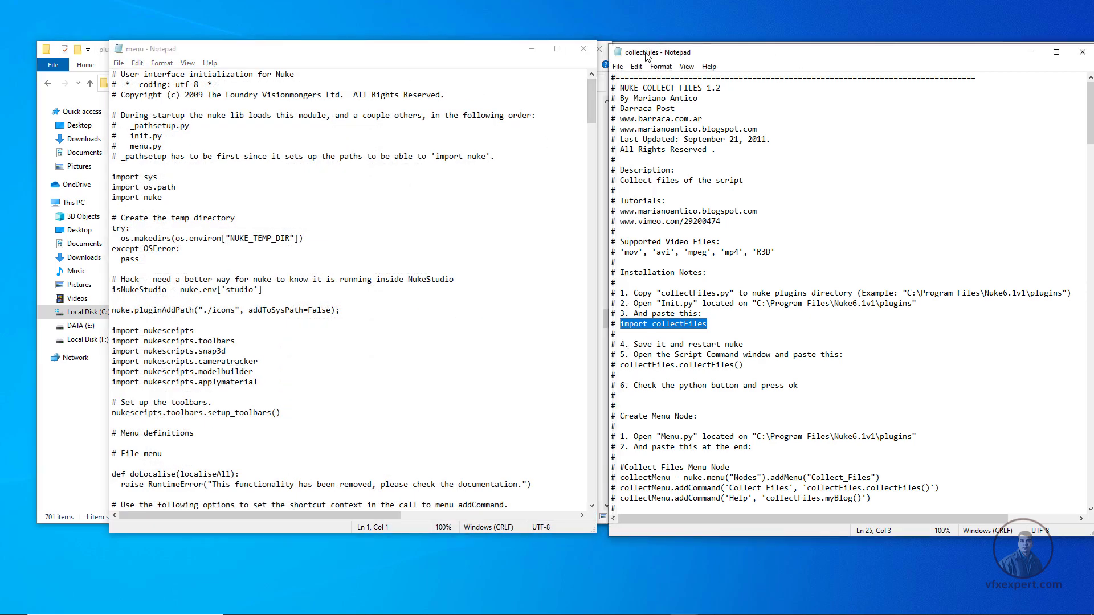
pyautogui.click(735, 150)
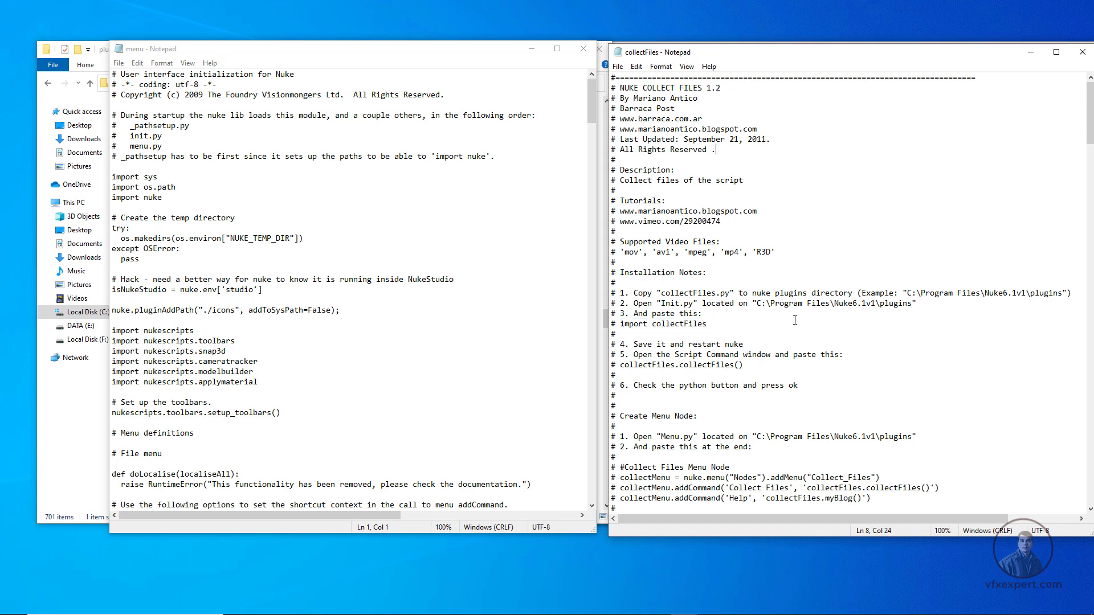
pyautogui.scroll(-5, 733, 336)
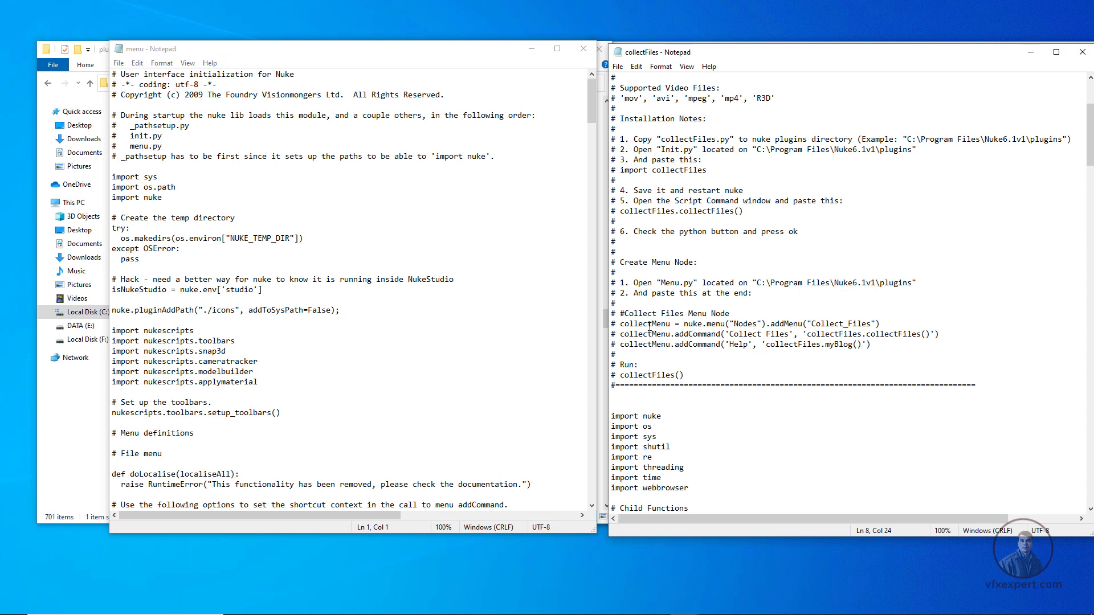
pyautogui.moveTo(611, 313); pyautogui.dragTo(876, 344)
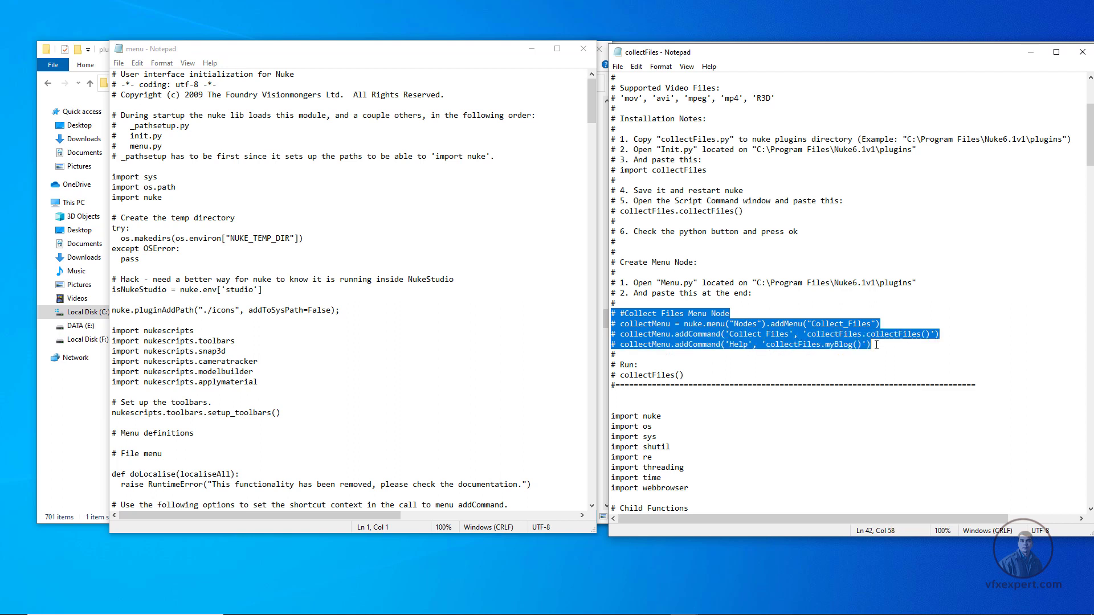
pyautogui.rightClick(854, 326)
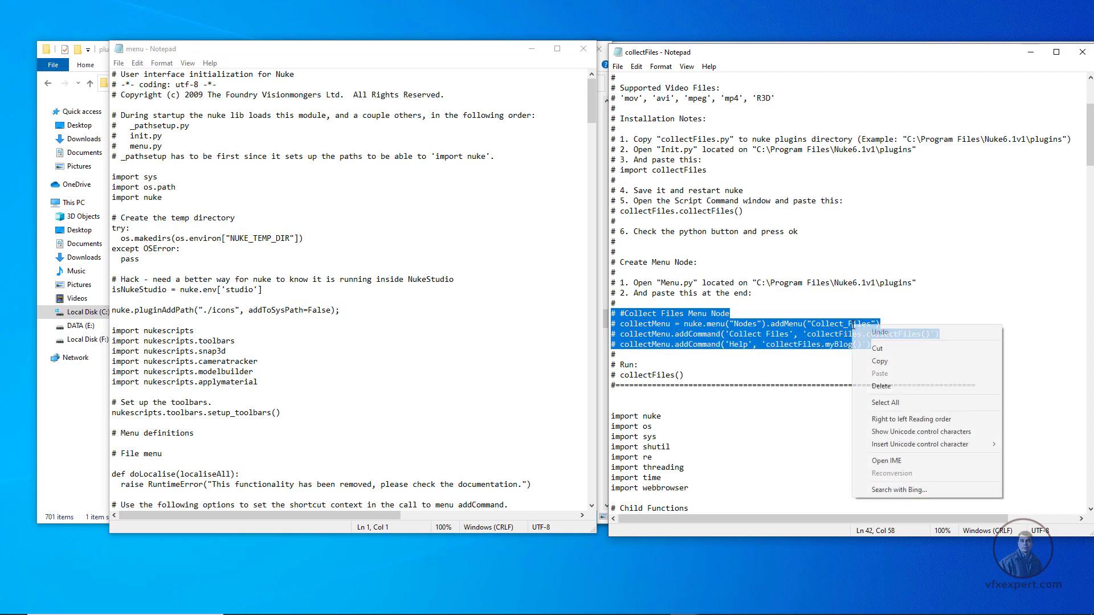
pyautogui.click(884, 365)
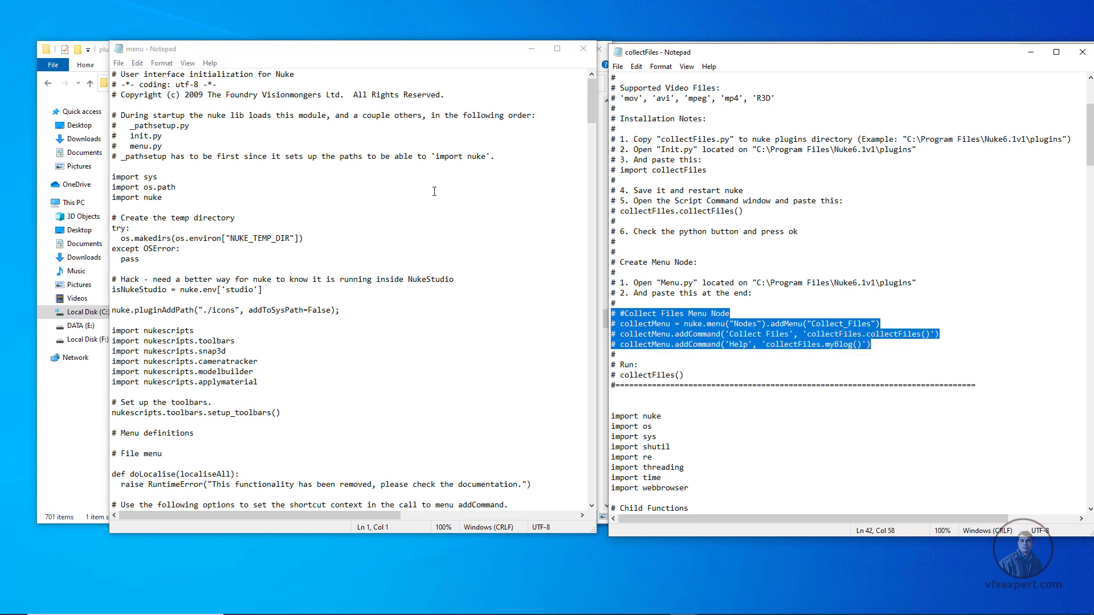
# Step: Paste the copied Collect Files menu lines on a new line after "nuke.addAutolabel(autolabel)" at the end of the menu file
pyautogui.click(393, 208)
pyautogui.moveTo(313, 59); pyautogui.dragTo(308, 76)
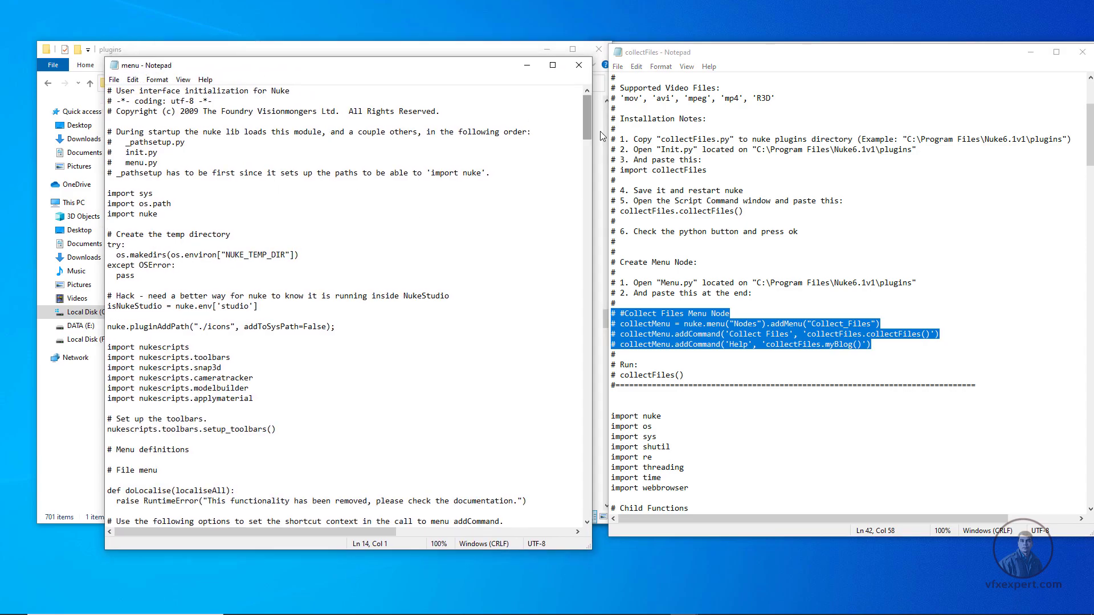
pyautogui.moveTo(587, 126); pyautogui.dragTo(580, 524)
pyautogui.click(290, 494)
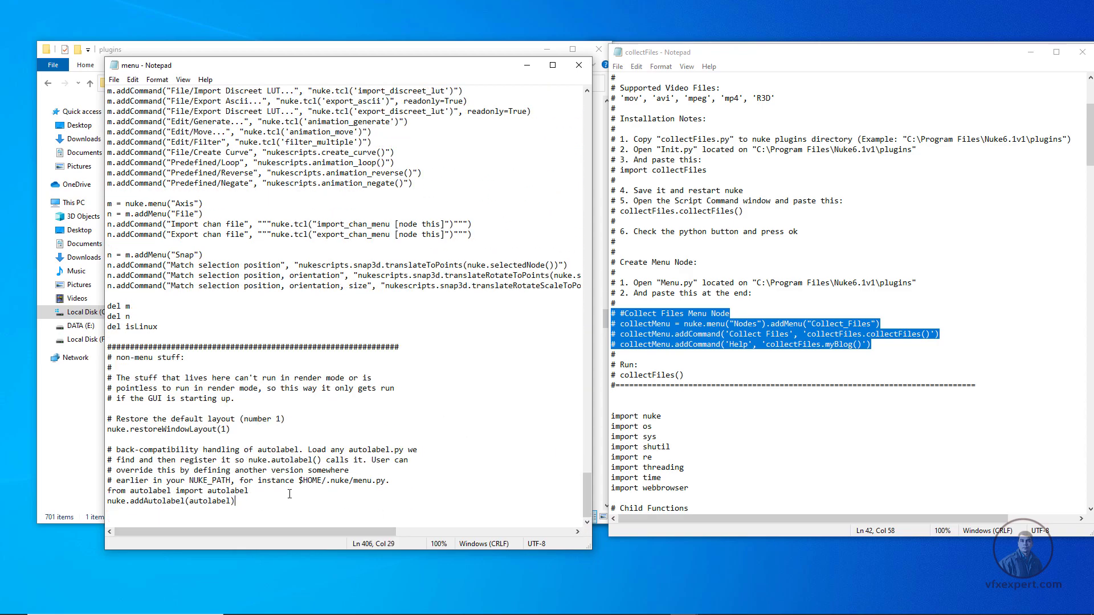
pyautogui.press('Return')
pyautogui.hotkey('ctrl', 'v')
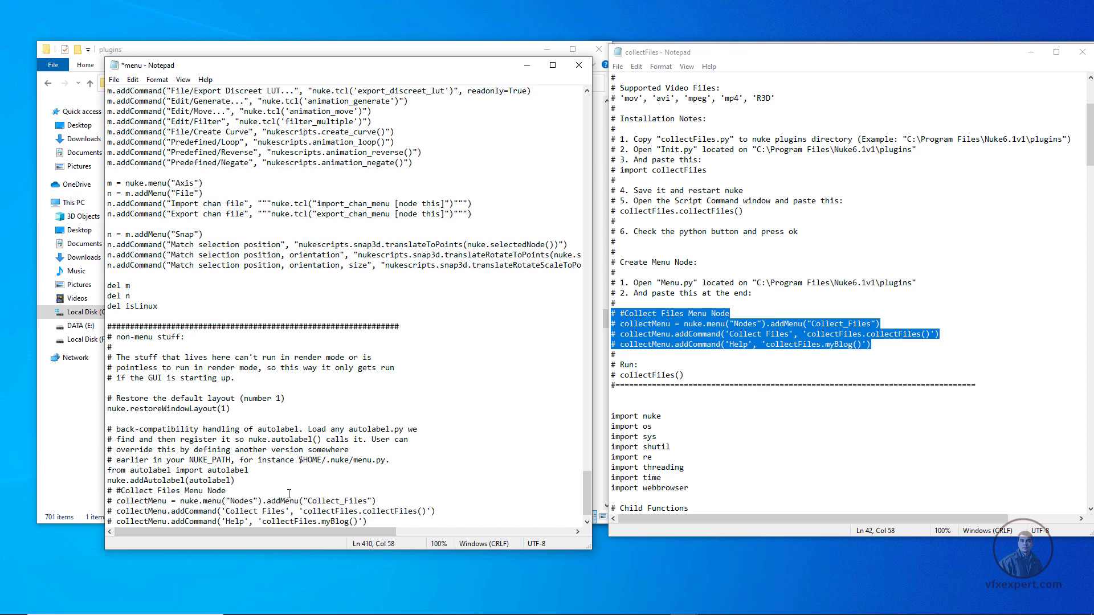
pyautogui.scroll(-1, 586, 505)
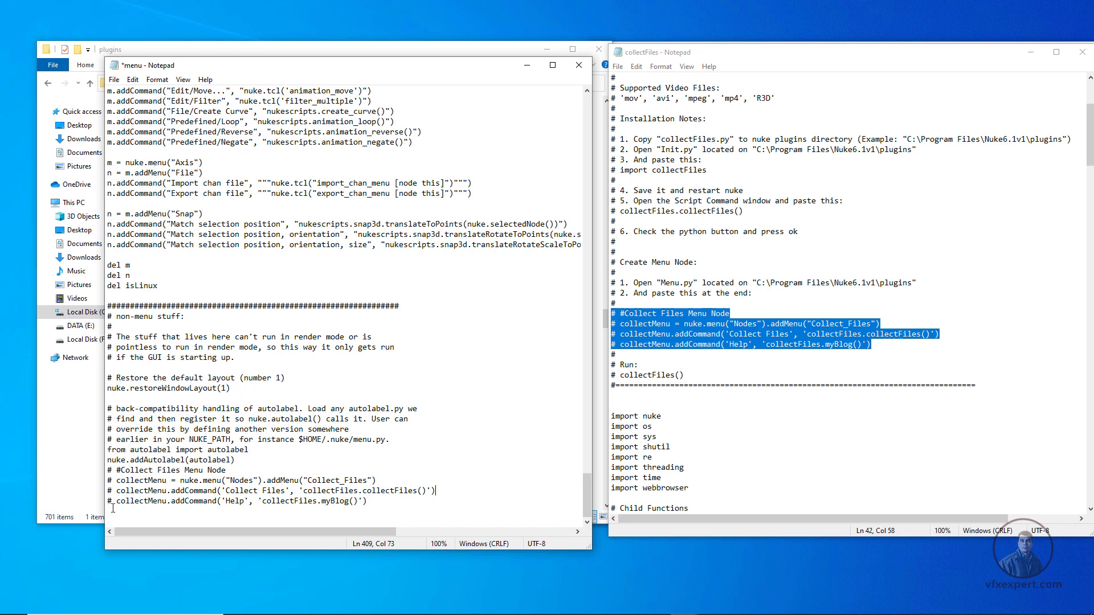
# Step: Uncomment the four pasted Collect Files menu lines, removing one leading "#" and the leading space from each
pyautogui.moveTo(112, 501)
pyautogui.mouseDown()
pyautogui.moveTo(106, 482)
pyautogui.moveTo(113, 502)
pyautogui.moveTo(104, 504)
pyautogui.mouseUp()
pyautogui.press('Delete')
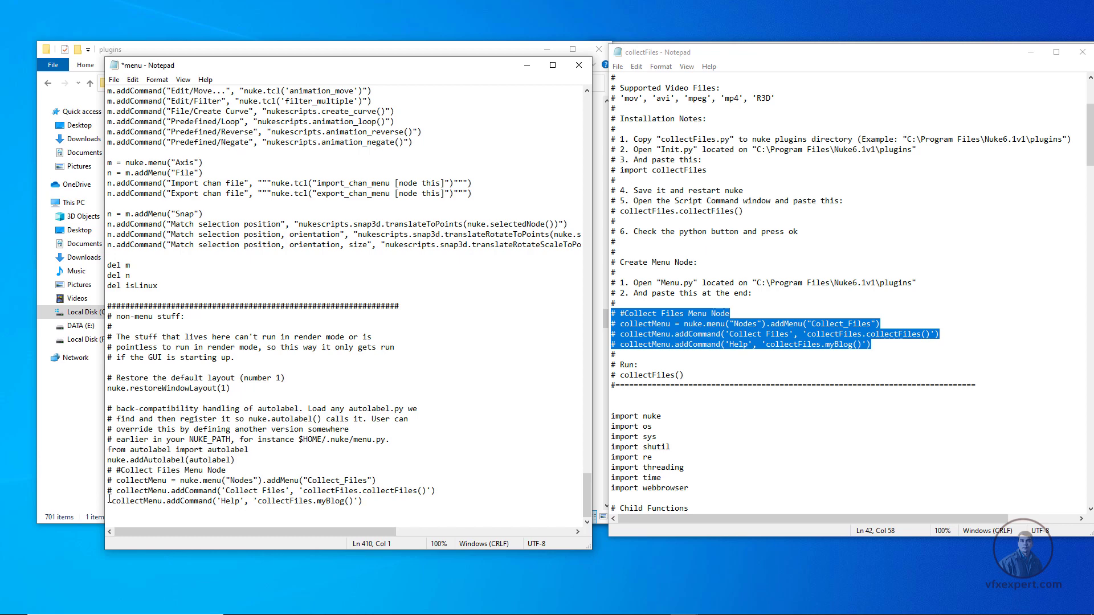
pyautogui.press('Delete')
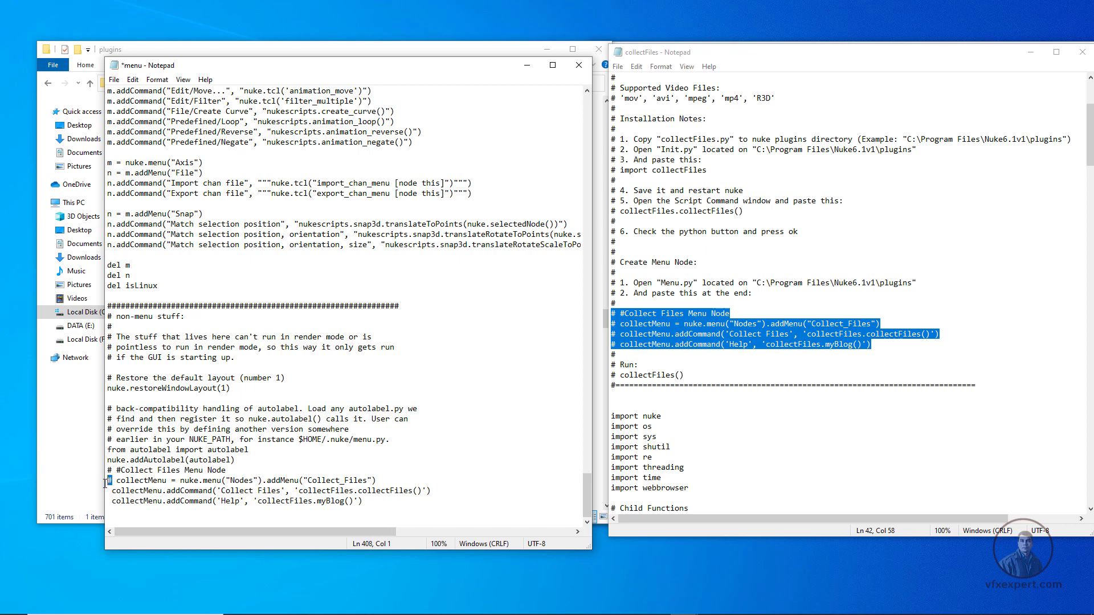
pyautogui.press('Delete')
pyautogui.press('Delete')
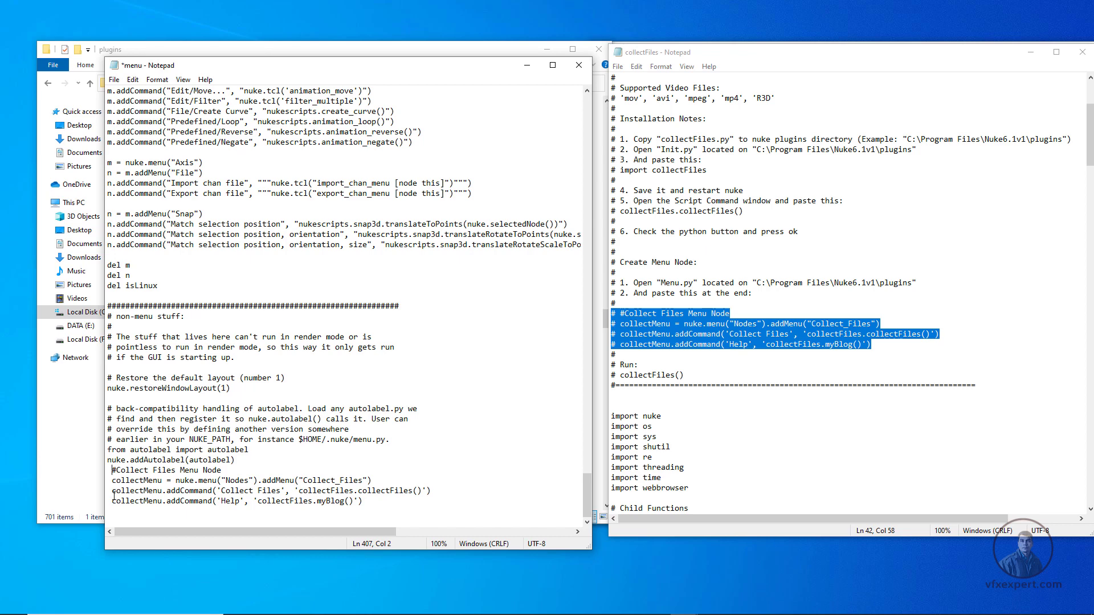
pyautogui.press('BackSpace')
pyautogui.press('BackSpace')
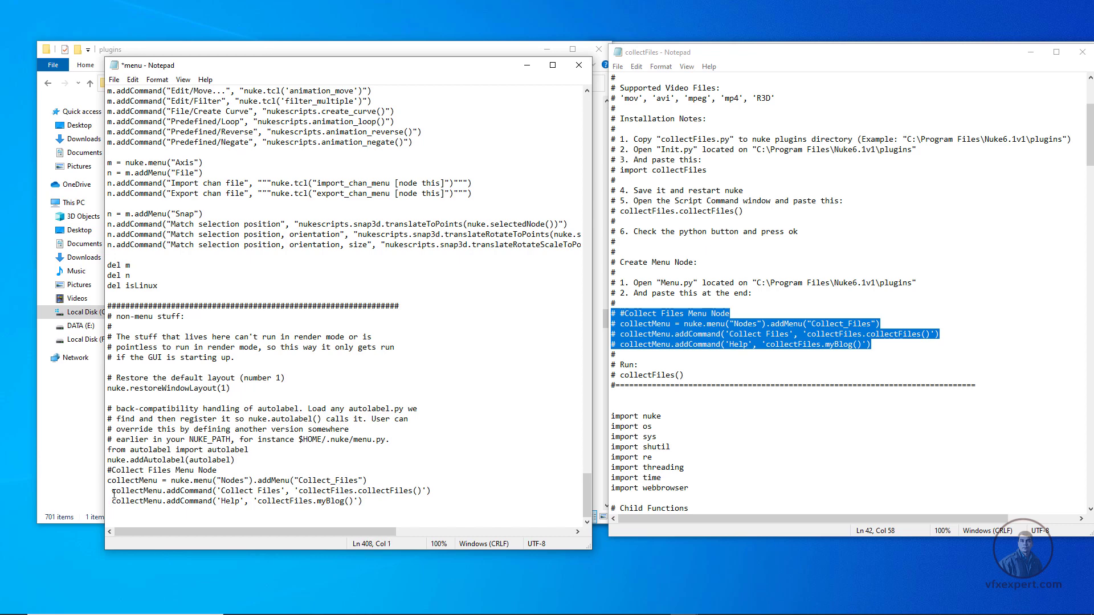
pyautogui.press('BackSpace')
pyautogui.press('BackSpace')
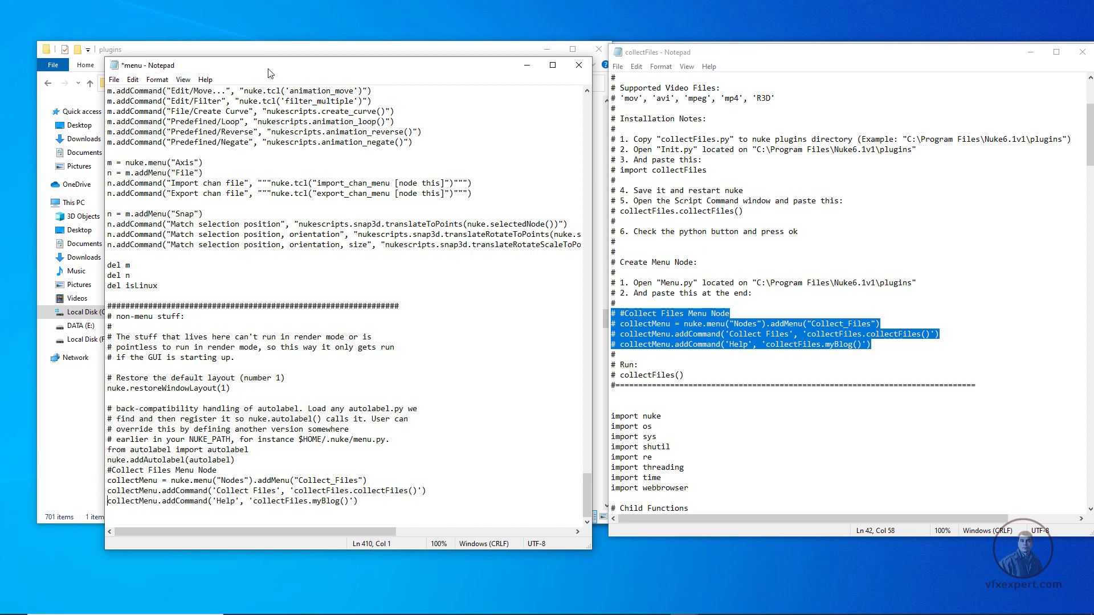
# Step: Close the menu file, saving the edited version as menu.py on the DATA (E:) drive
pyautogui.click(579, 65)
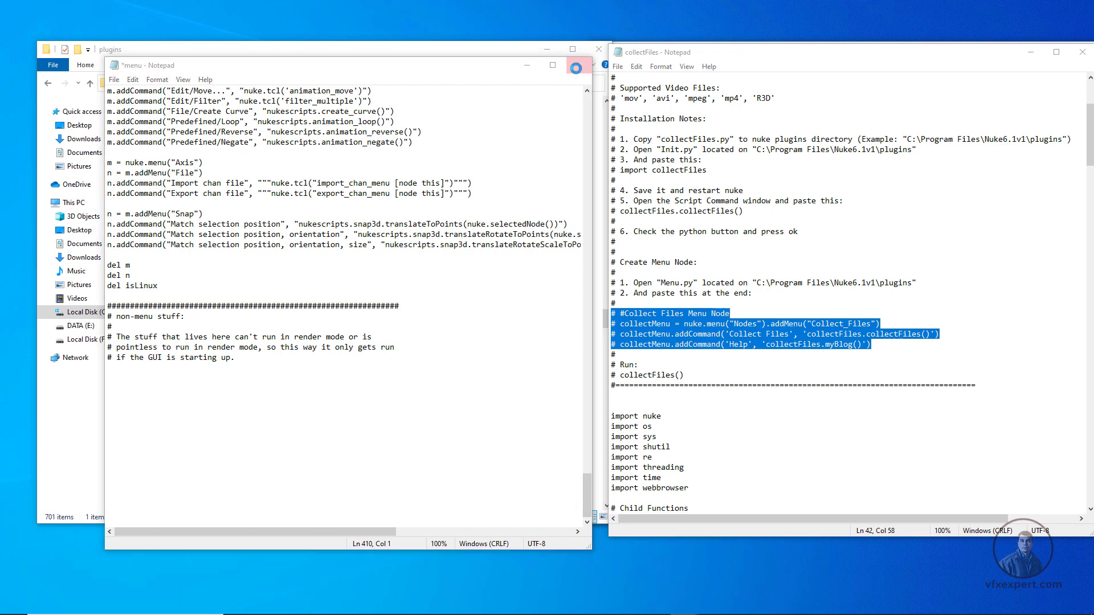
pyautogui.click(515, 320)
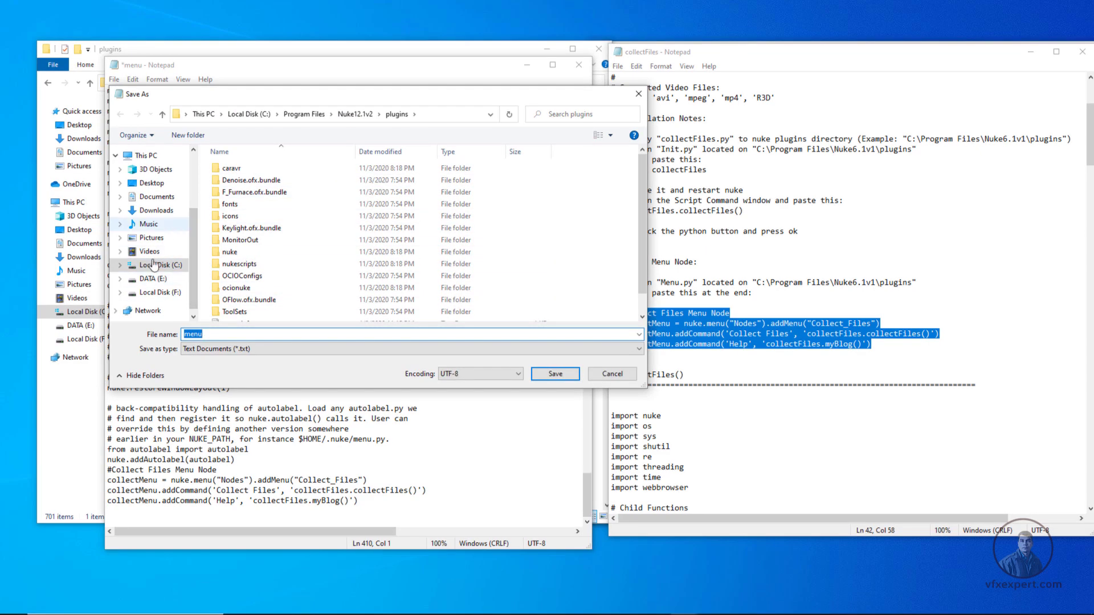
pyautogui.click(161, 282)
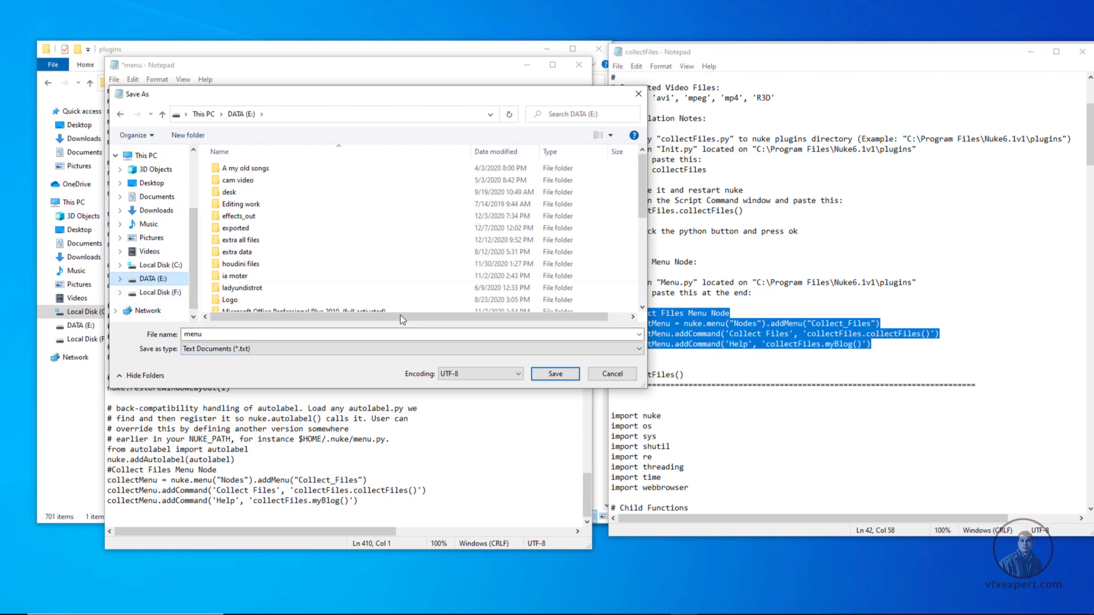
pyautogui.click(555, 374)
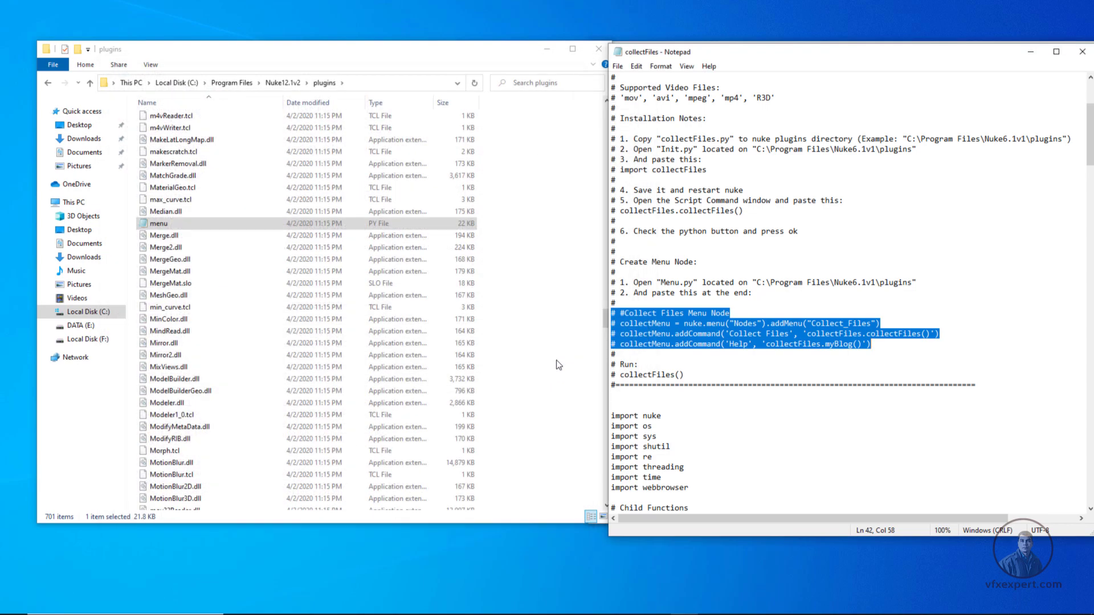
# Step: Close the plugins folder and copy the edited menu file from the DATA (E:) drive in a new File Explorer window
pyautogui.click(597, 51)
pyautogui.press('super+e')
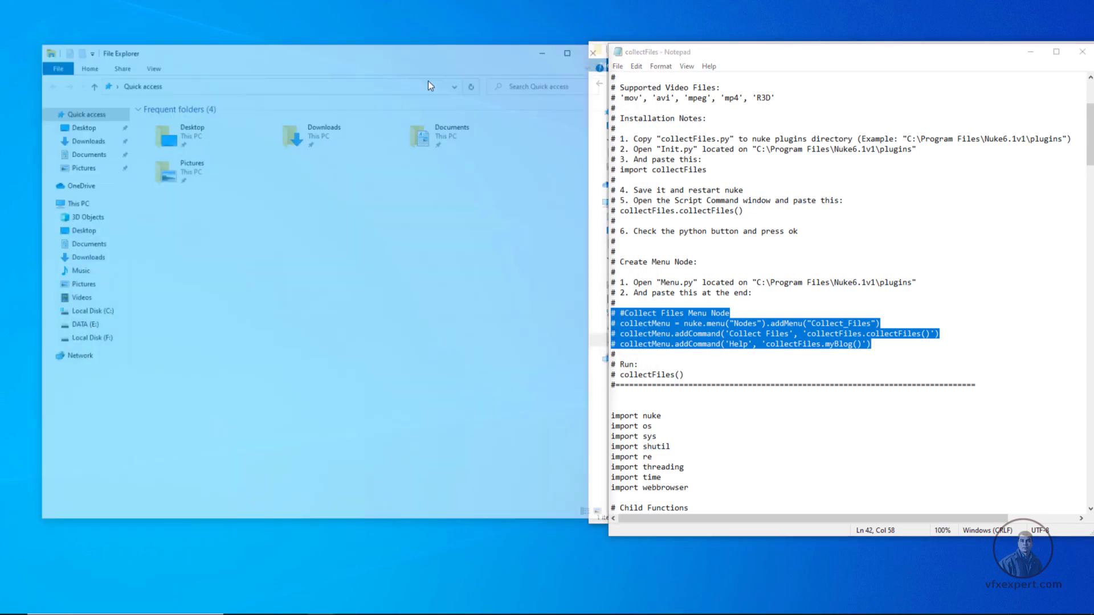
pyautogui.click(80, 325)
pyautogui.scroll(-6, 431, 344)
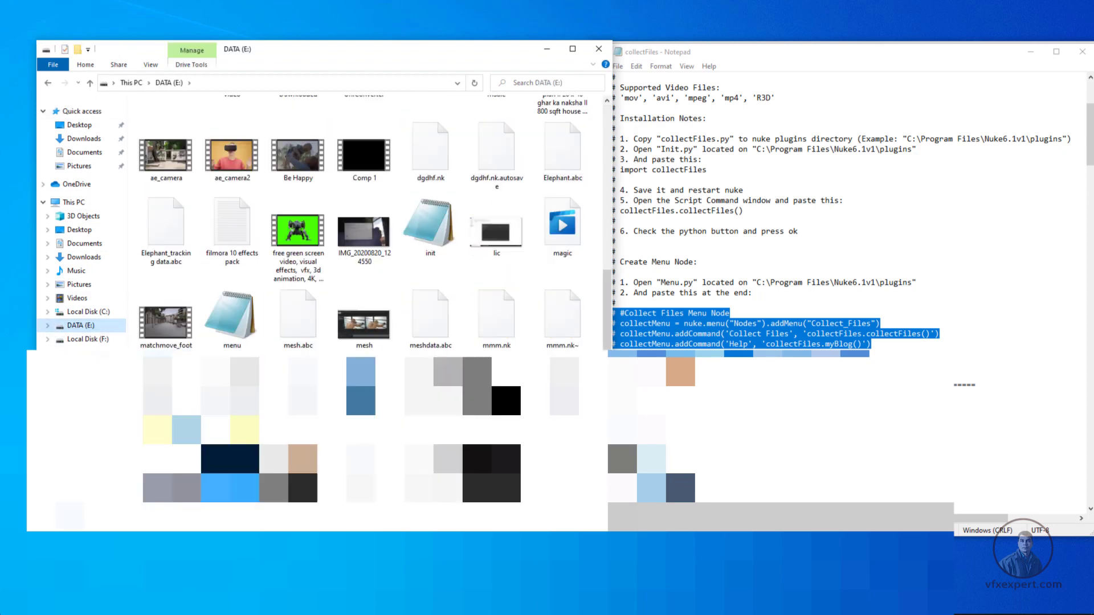
pyautogui.click(237, 330)
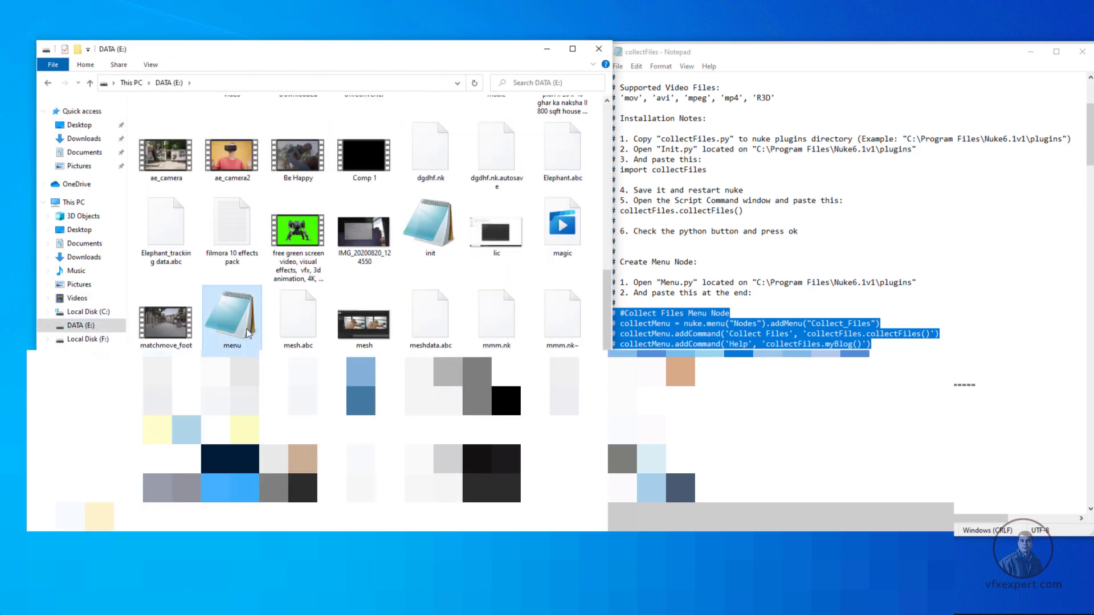
# Step: Paste the menu file into C:\Program Files\Nuke12.1v2\plugins, replacing the existing menu.py with administrator permission
pyautogui.click(100, 312)
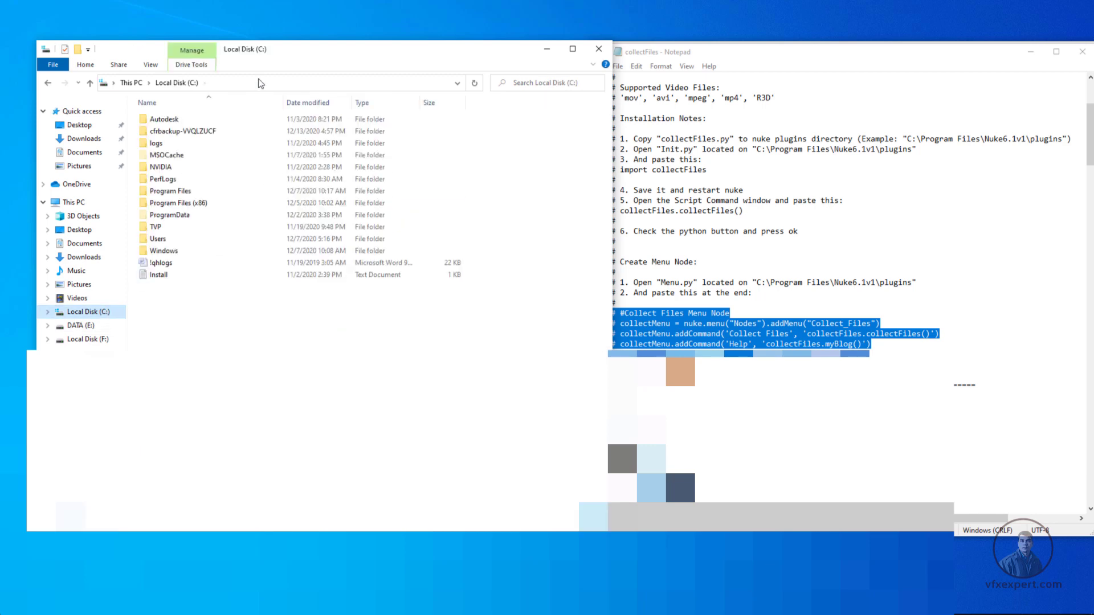
pyautogui.doubleClick(182, 192)
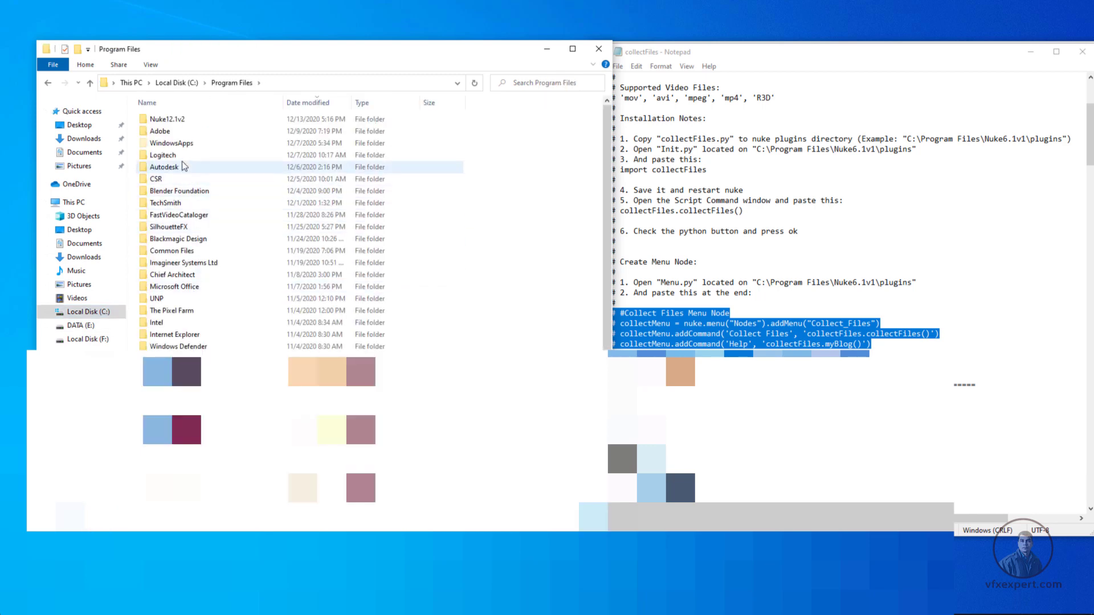
pyautogui.doubleClick(173, 125)
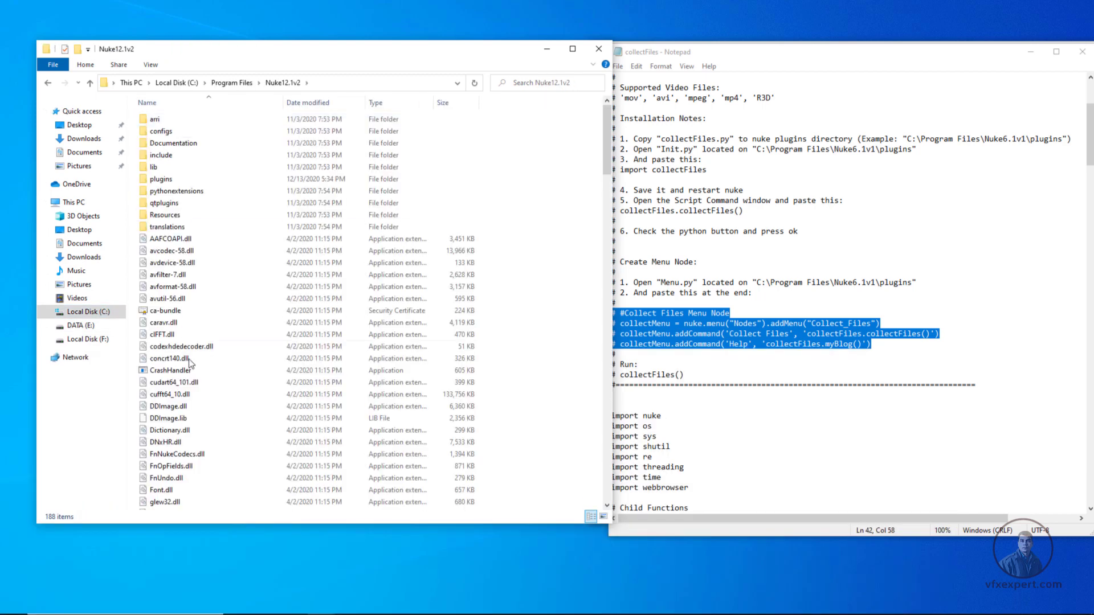
pyautogui.doubleClick(172, 178)
pyautogui.hotkey('ctrl', 'v')
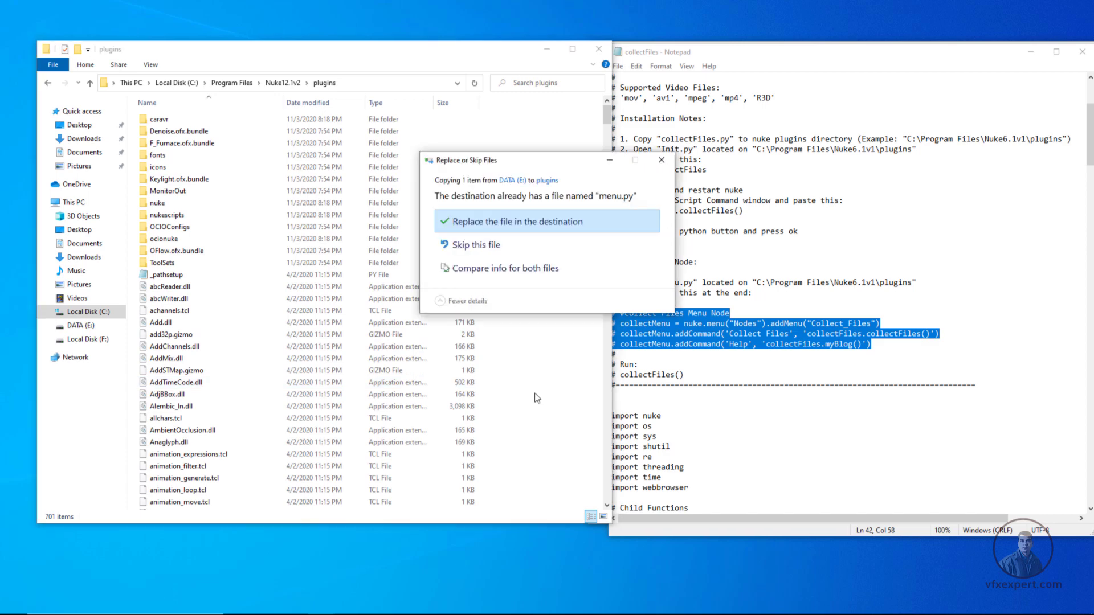
pyautogui.click(477, 226)
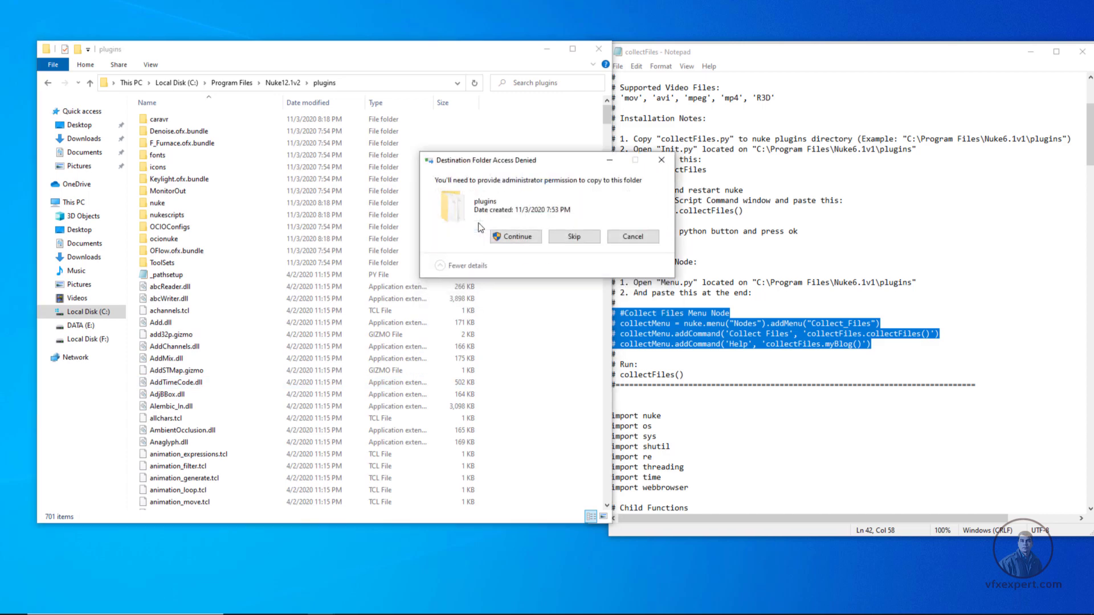
pyautogui.click(511, 237)
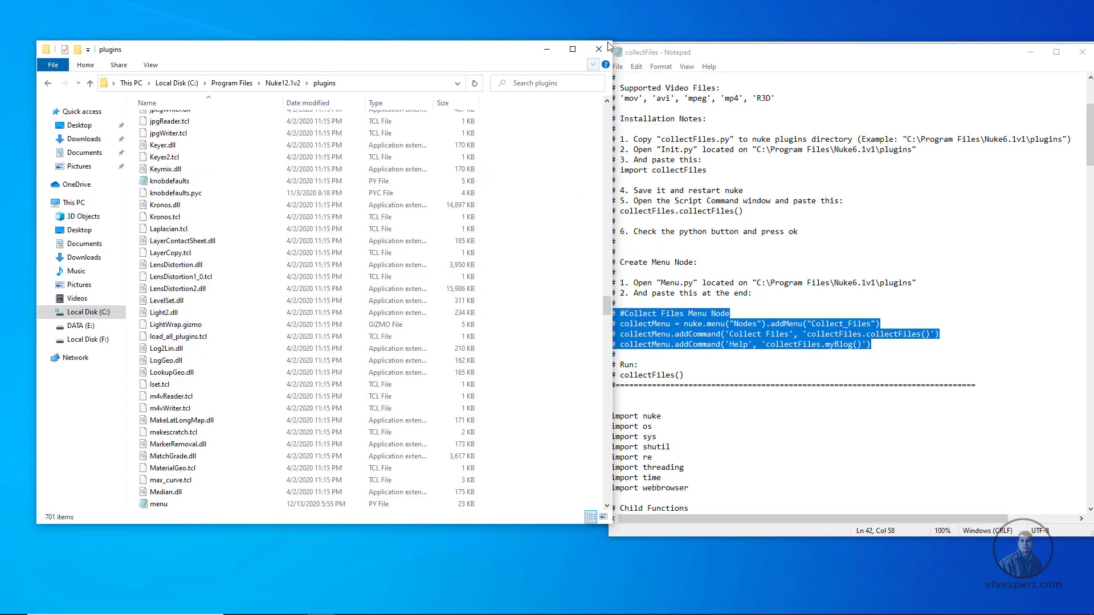
# Step: Close the plugins folder, the collectFiles script and the collectFiles_1.2 folder
pyautogui.click(596, 53)
pyautogui.moveTo(755, 54); pyautogui.dragTo(375, 109)
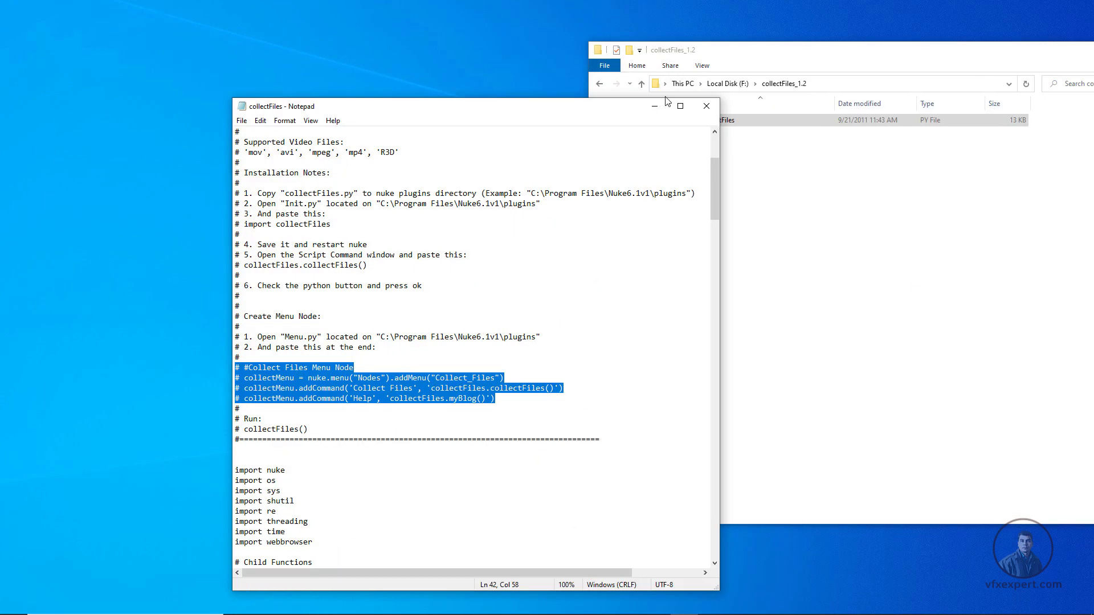
pyautogui.click(706, 105)
pyautogui.moveTo(887, 51); pyautogui.dragTo(487, 121)
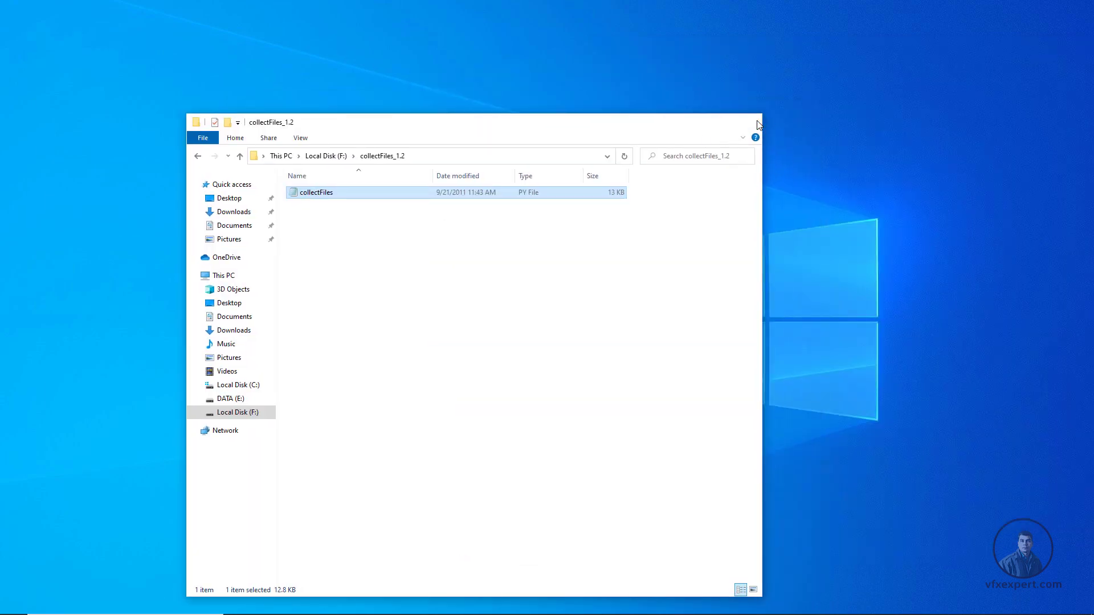
pyautogui.click(758, 124)
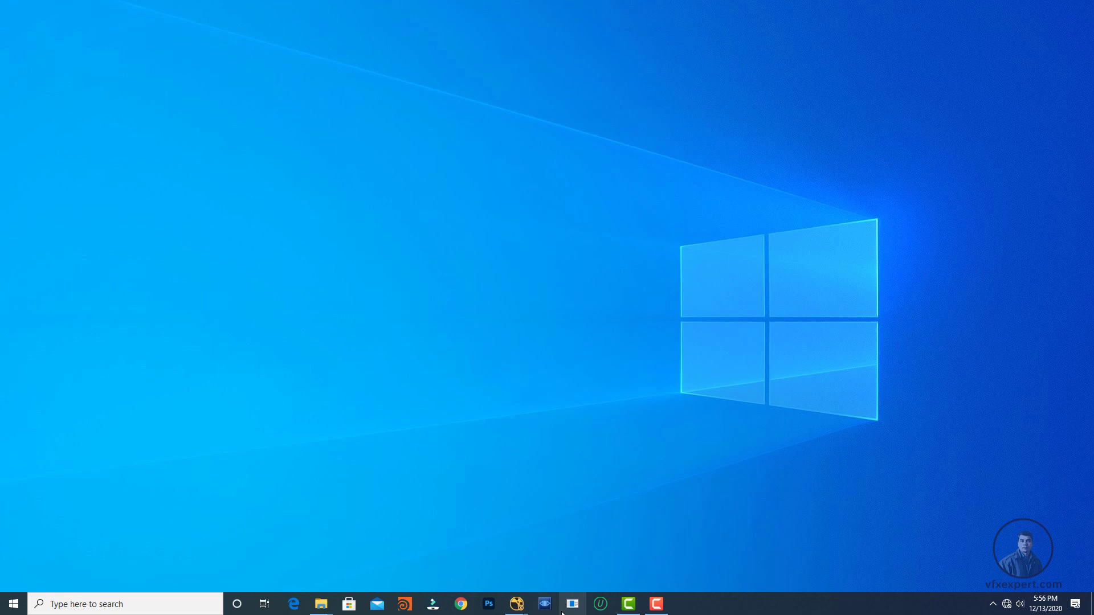
# Step: Switch to NukeX, quit it from the chroma_fundamental.nk project and launch it again
pyautogui.moveTo(516, 604)
pyautogui.click(562, 566)
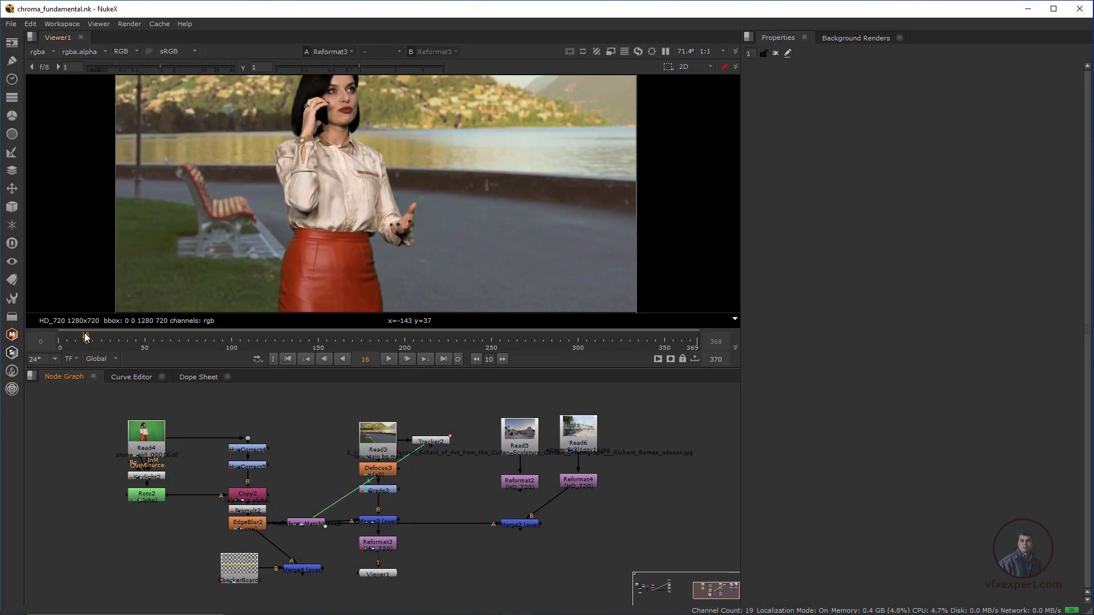
pyautogui.click(11, 24)
pyautogui.click(25, 194)
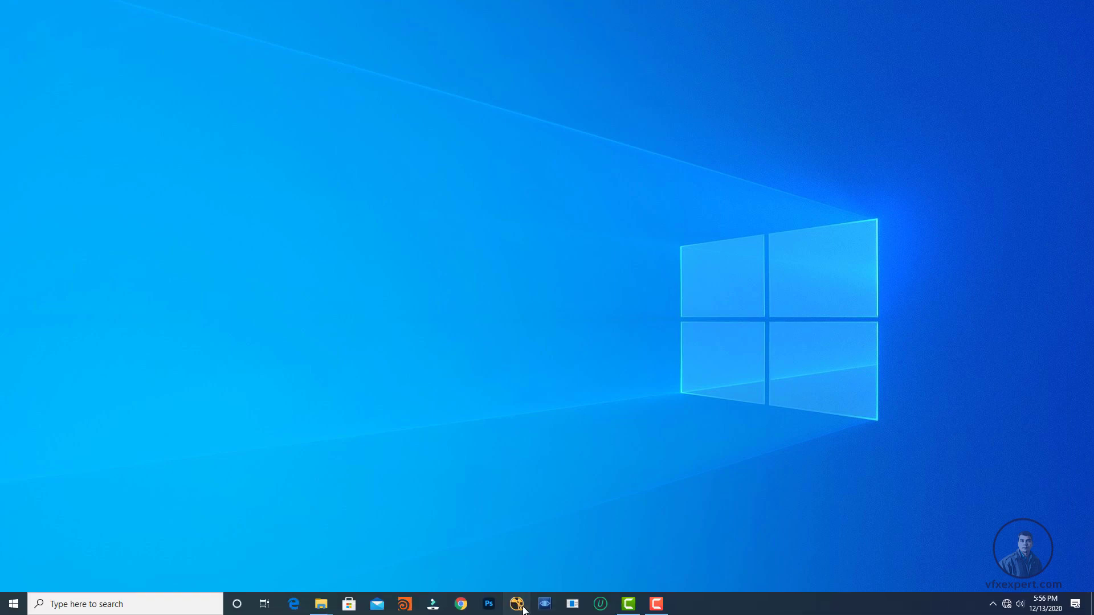
pyautogui.click(516, 603)
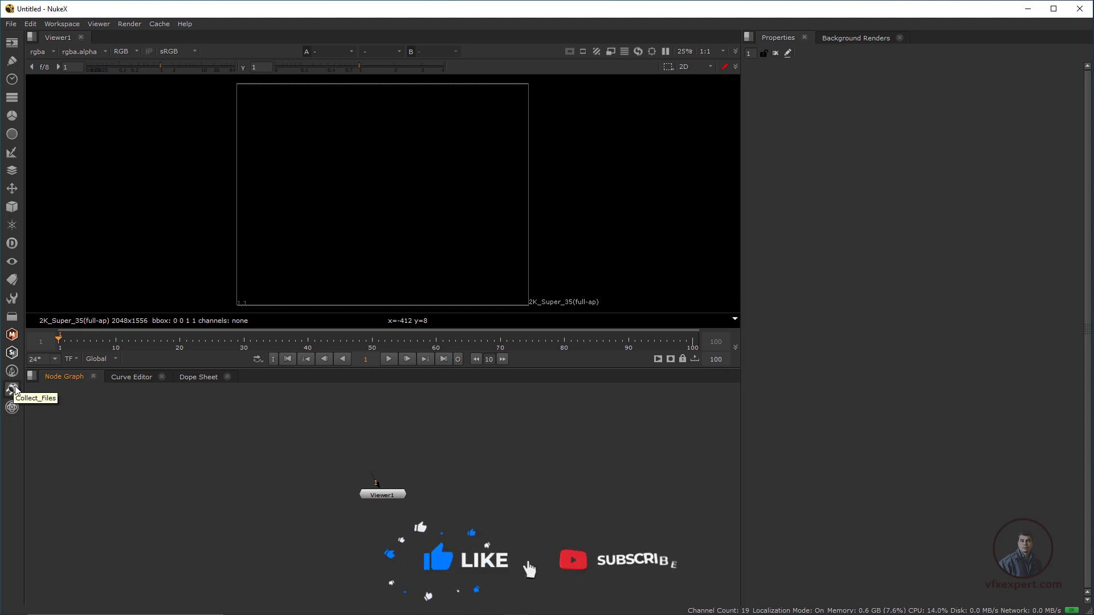
# Step: Reopen the recent chroma_fundamental.nk project in NukeX
pyautogui.click(11, 24)
pyautogui.moveTo(85, 59)
pyautogui.click(333, 59)
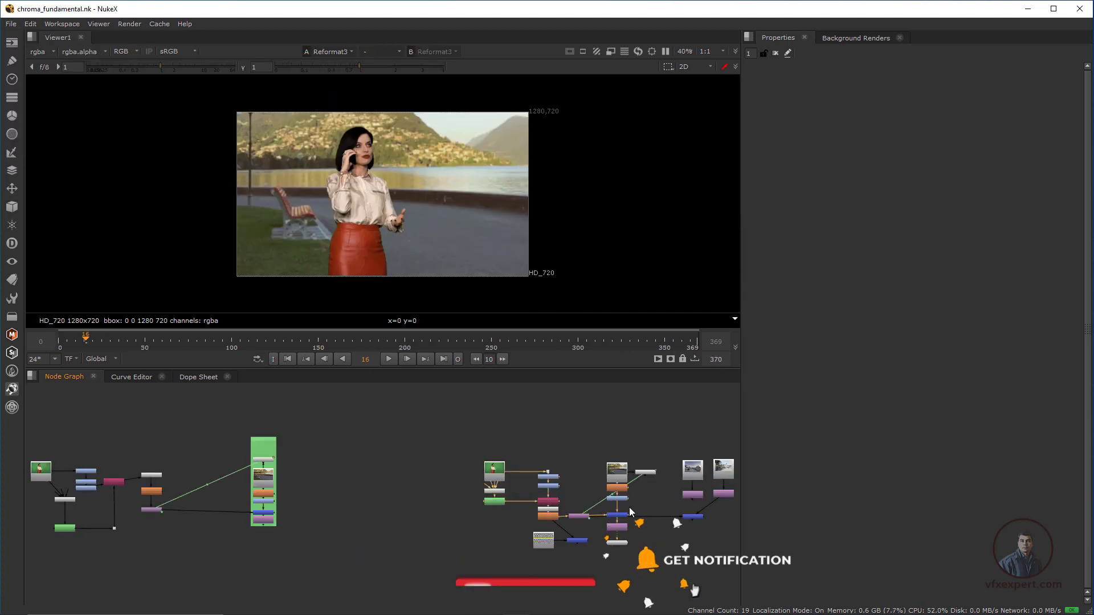
pyautogui.scroll(3, 307, 431)
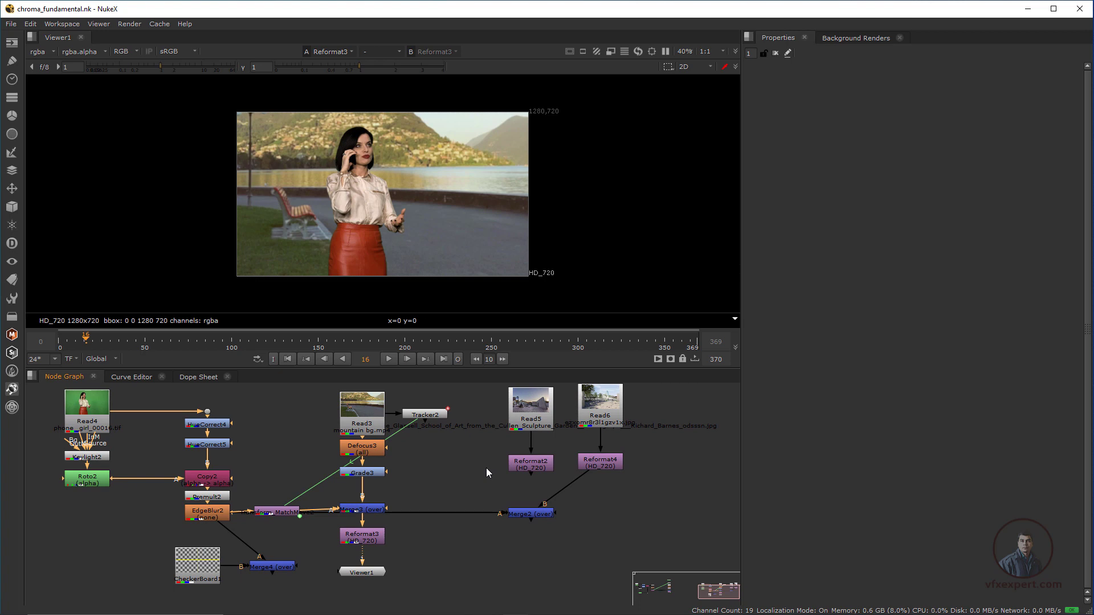
# Step: Start the Collect Files command and browse to the E: drive for its output path
pyautogui.click(12, 390)
pyautogui.click(78, 387)
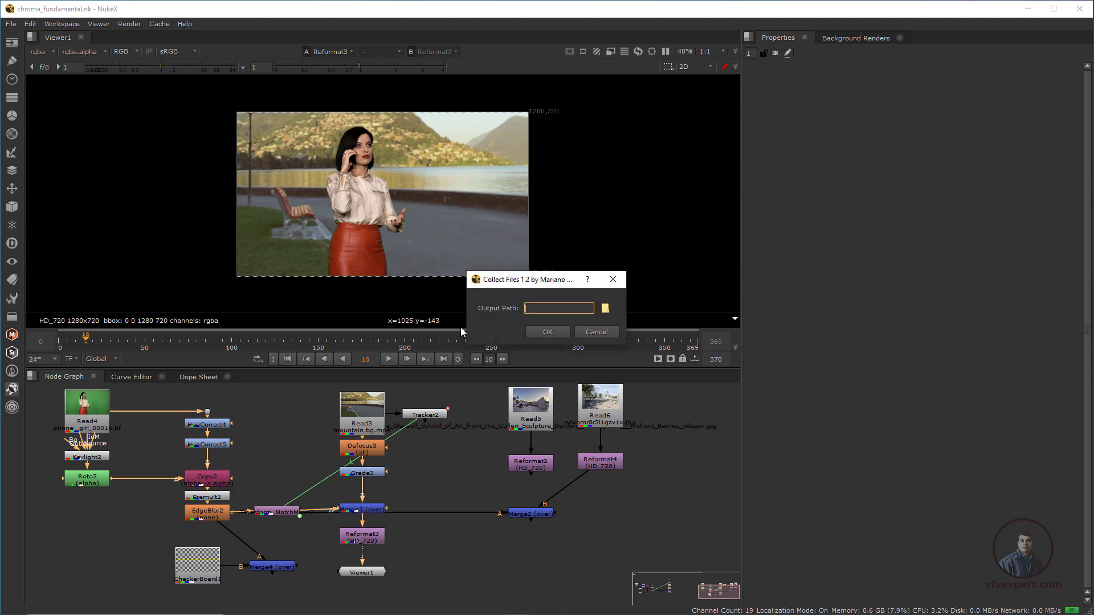
pyautogui.moveTo(524, 280); pyautogui.dragTo(538, 274)
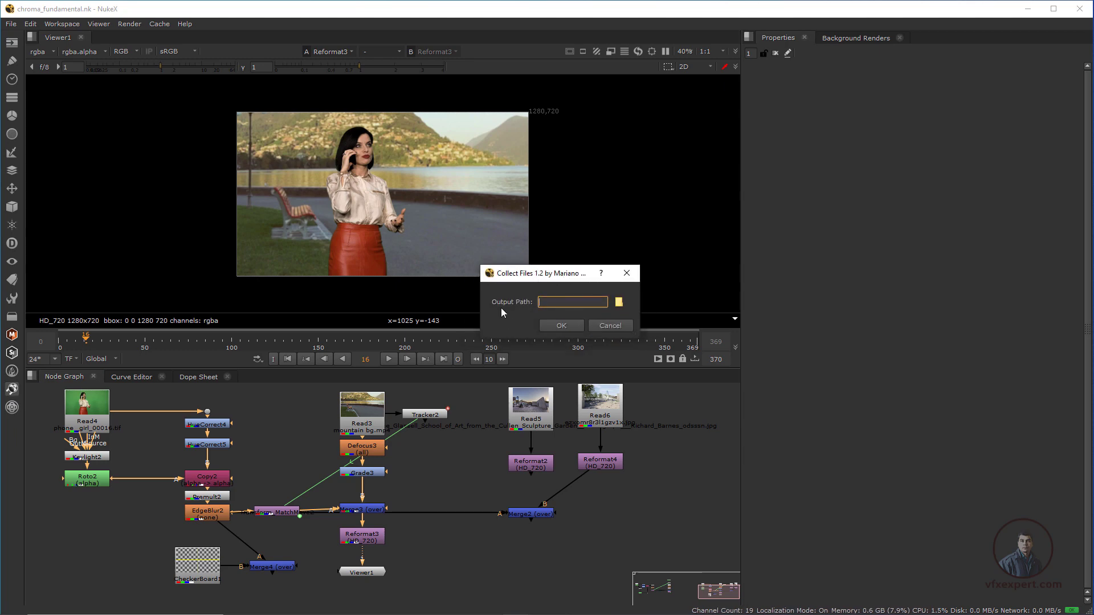
pyautogui.click(618, 302)
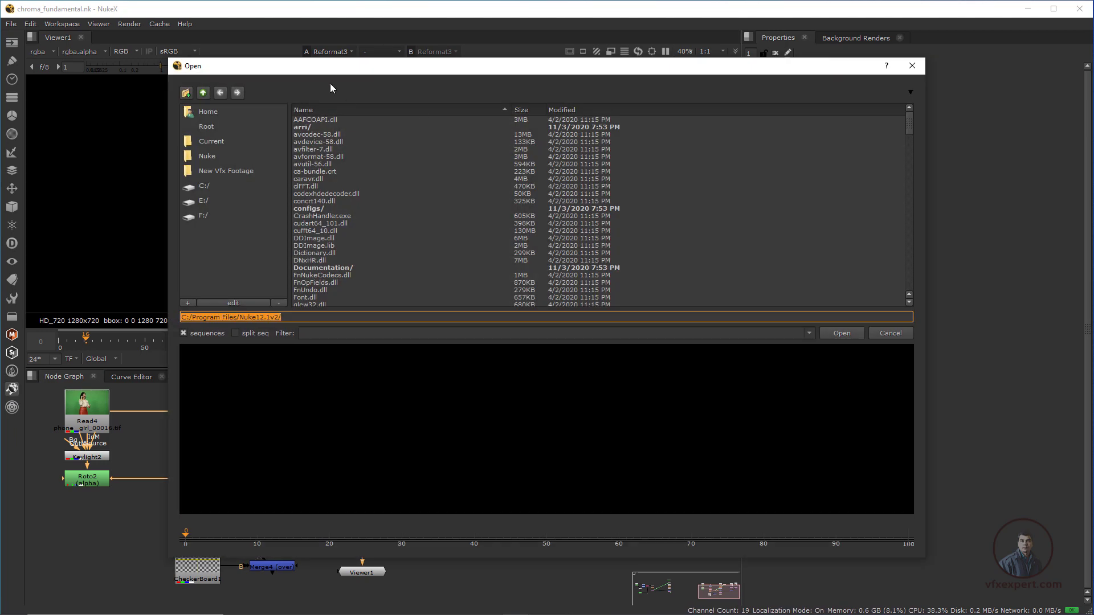
pyautogui.moveTo(333, 69); pyautogui.dragTo(345, 72)
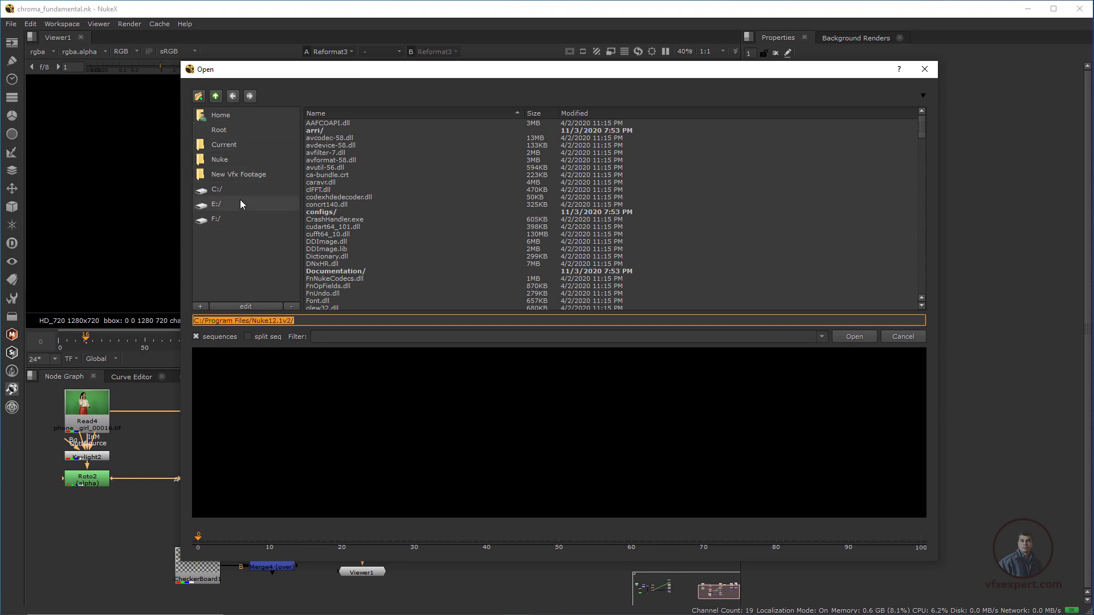
pyautogui.click(217, 203)
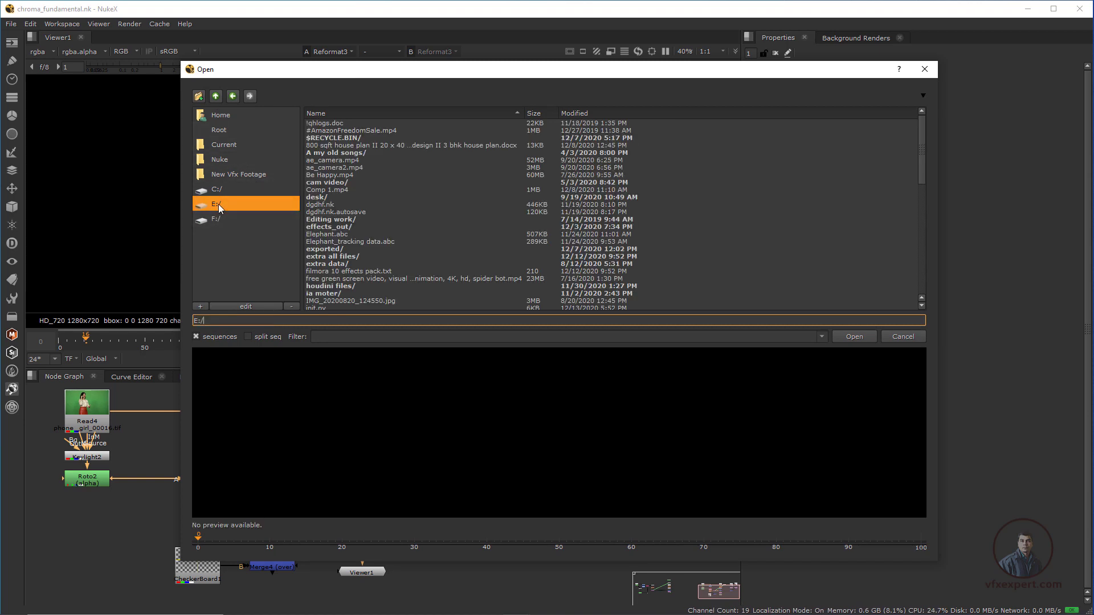
# Step: Create a folder named "chroma project files" on the E: drive and collect the project's files into it
pyautogui.click(199, 96)
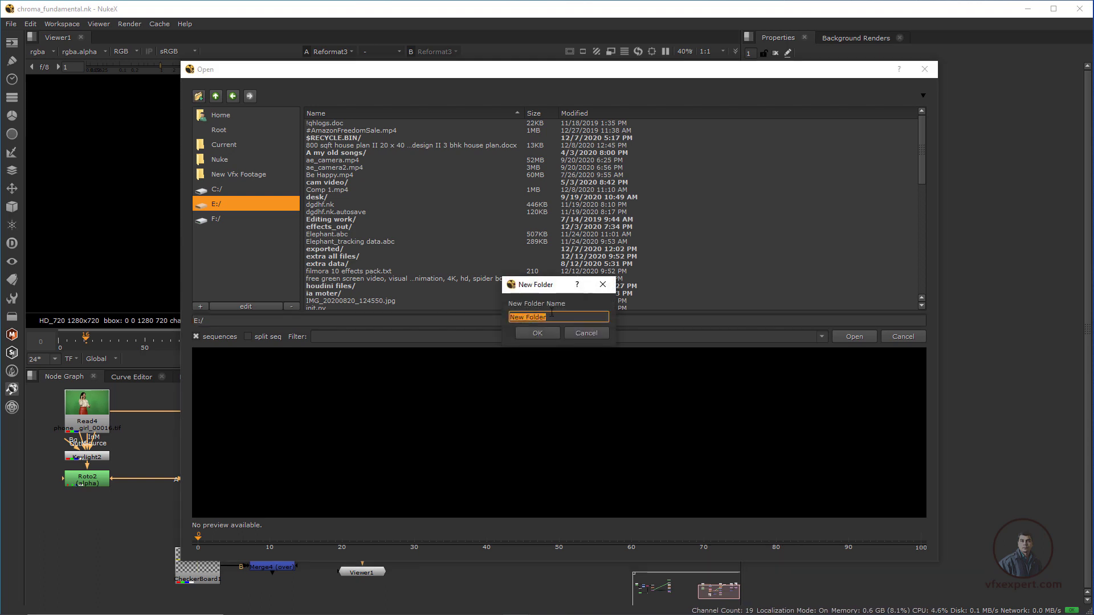
pyautogui.write('chroma project files')
pyautogui.click(538, 333)
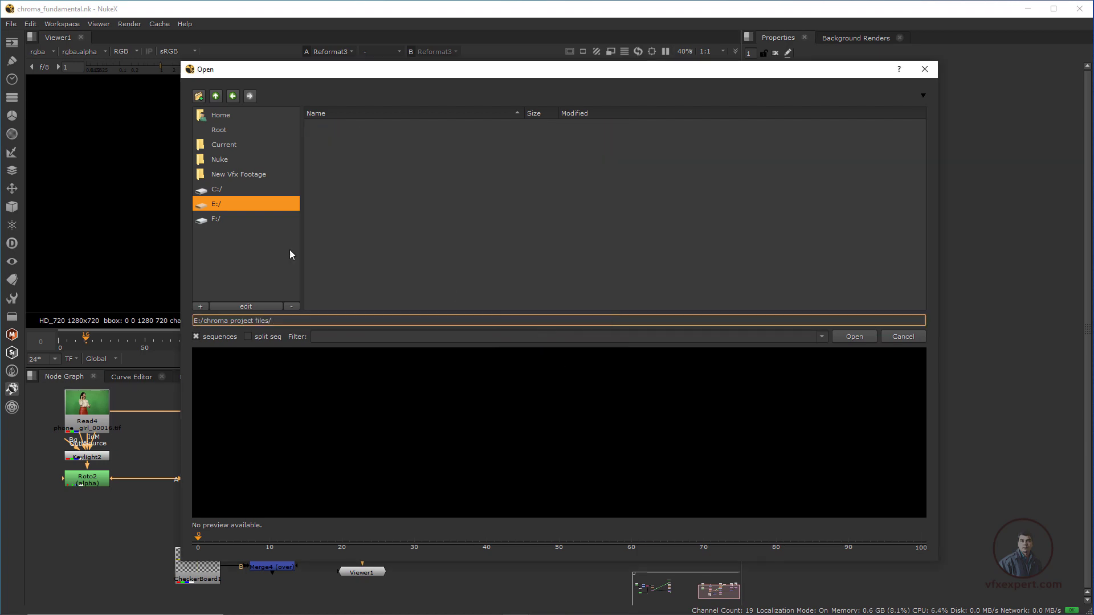
pyautogui.click(858, 336)
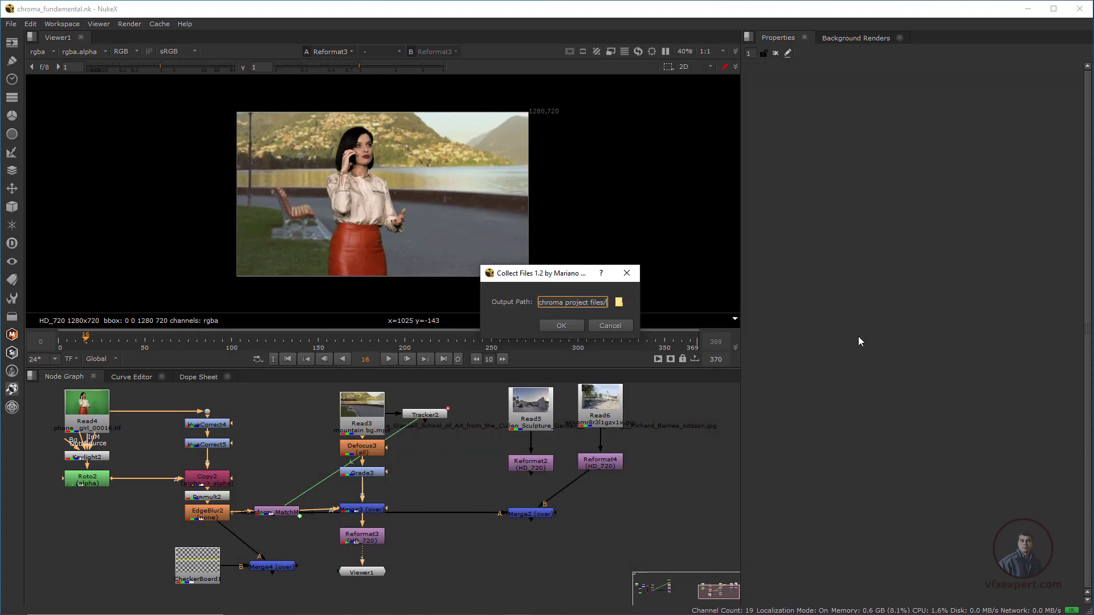
pyautogui.click(571, 328)
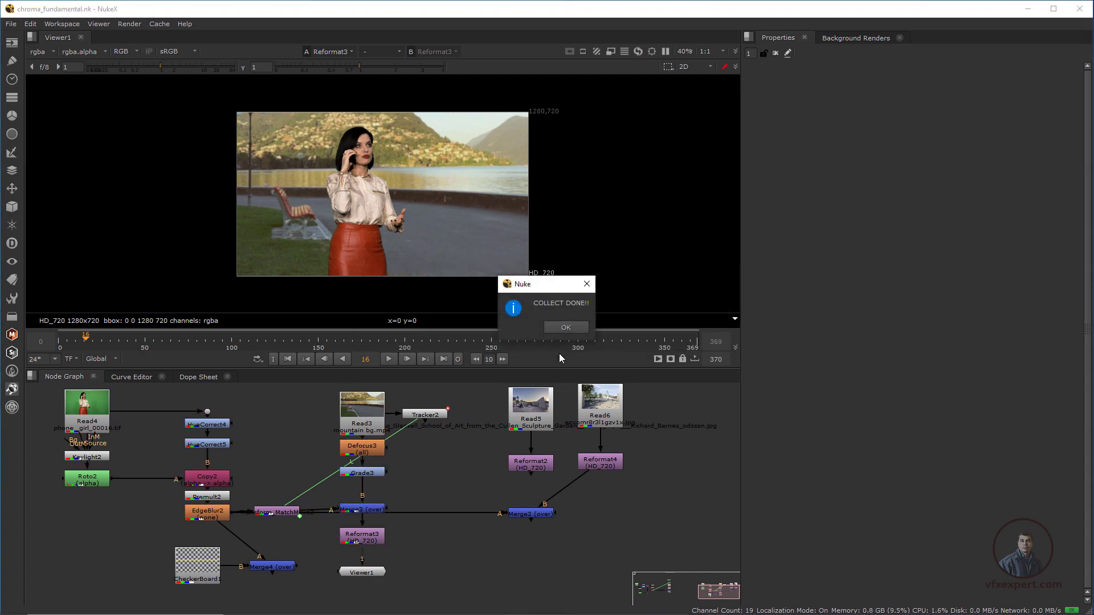
# Step: Dismiss the collect message, switch to File Explorer and check chroma_fundamental.nk in the "chroma project files" folder on the E: drive
pyautogui.click(565, 329)
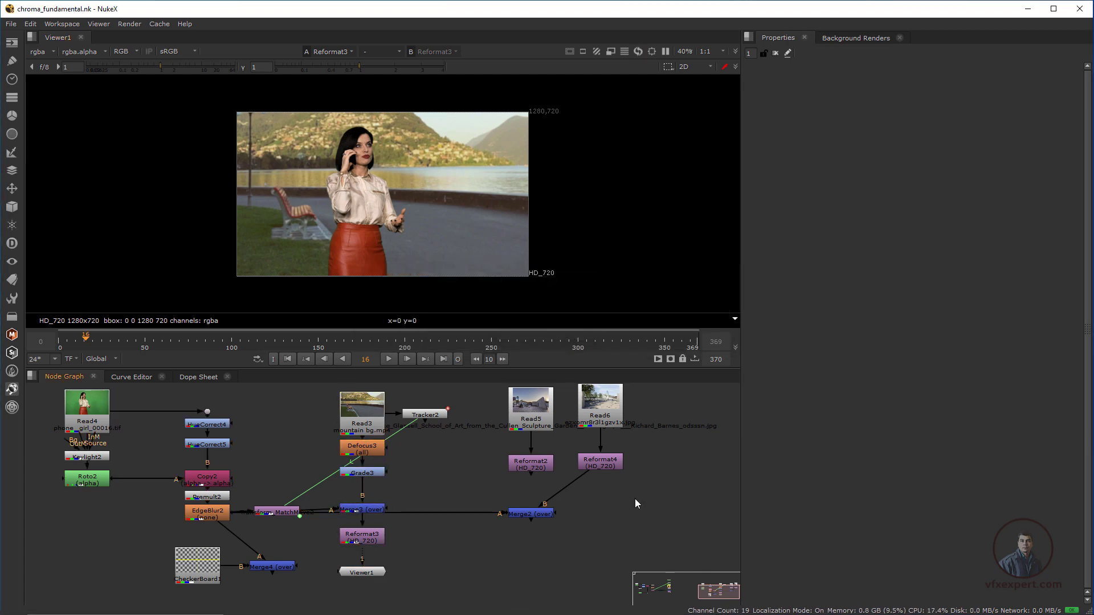
pyautogui.press('super+e')
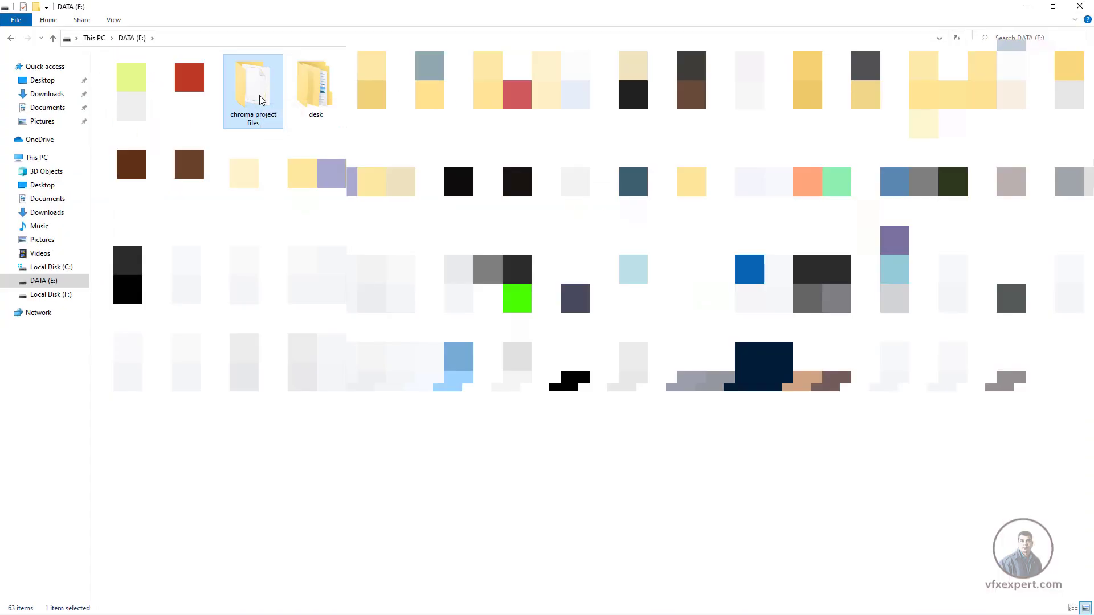
pyautogui.doubleClick(264, 88)
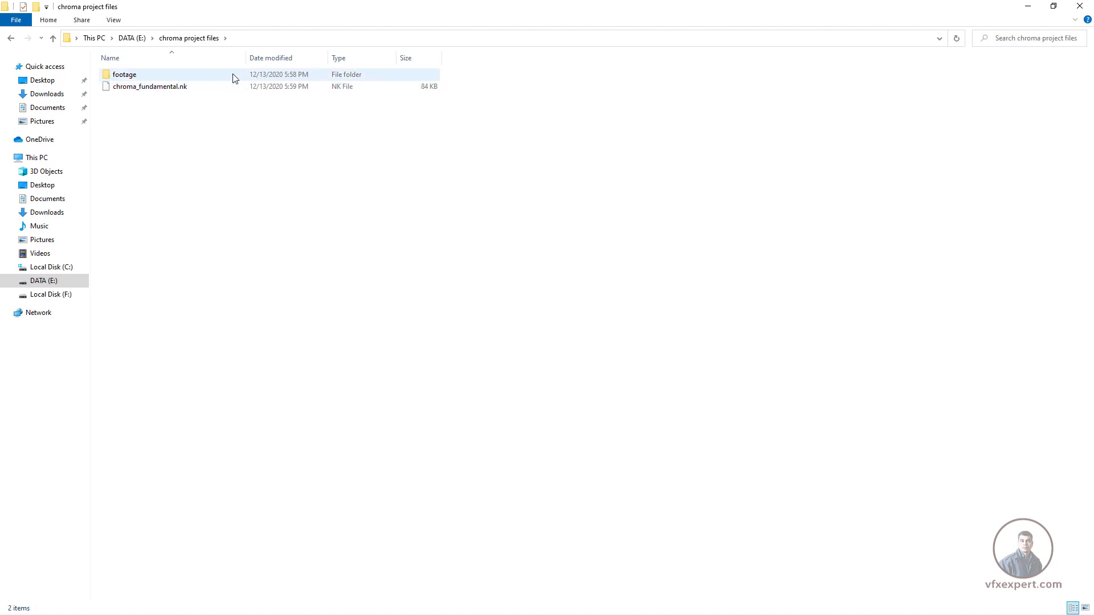
pyautogui.click(141, 92)
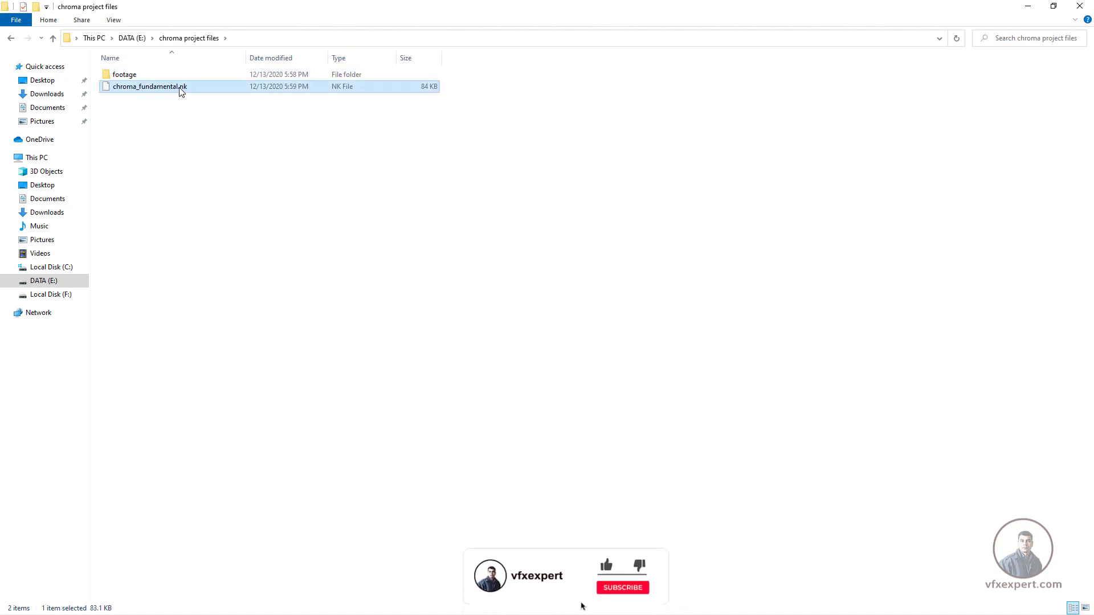
# Step: Examine the collected items in the footage folder and return to the root of the E: drive
pyautogui.doubleClick(132, 80)
pyautogui.moveTo(120, 184); pyautogui.dragTo(345, 111)
pyautogui.click(330, 138)
pyautogui.moveTo(126, 155); pyautogui.dragTo(343, 81)
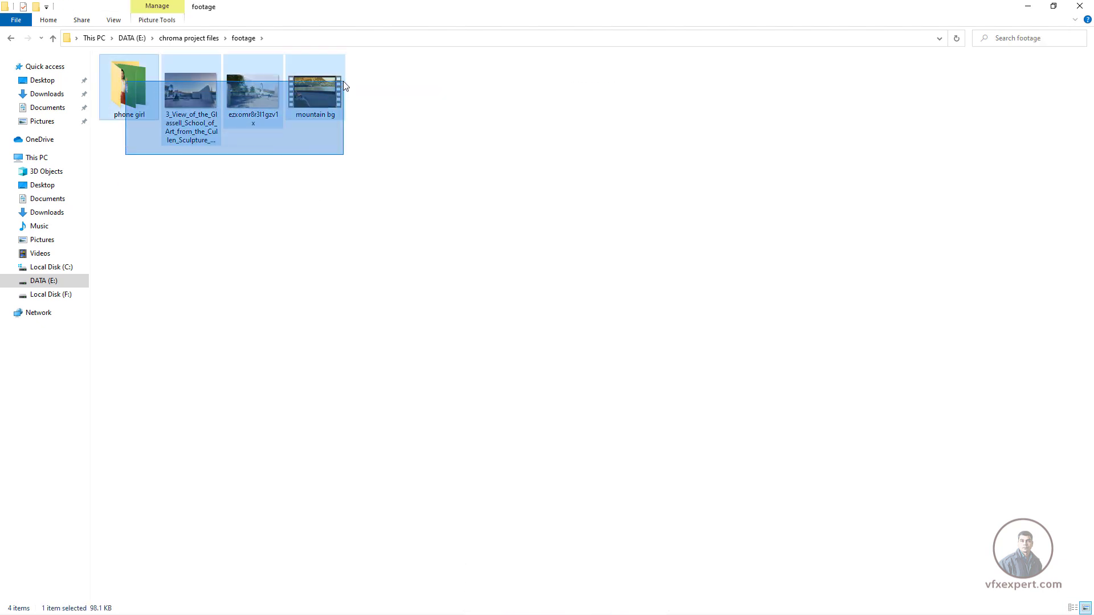
pyautogui.click(304, 194)
pyautogui.click(13, 38)
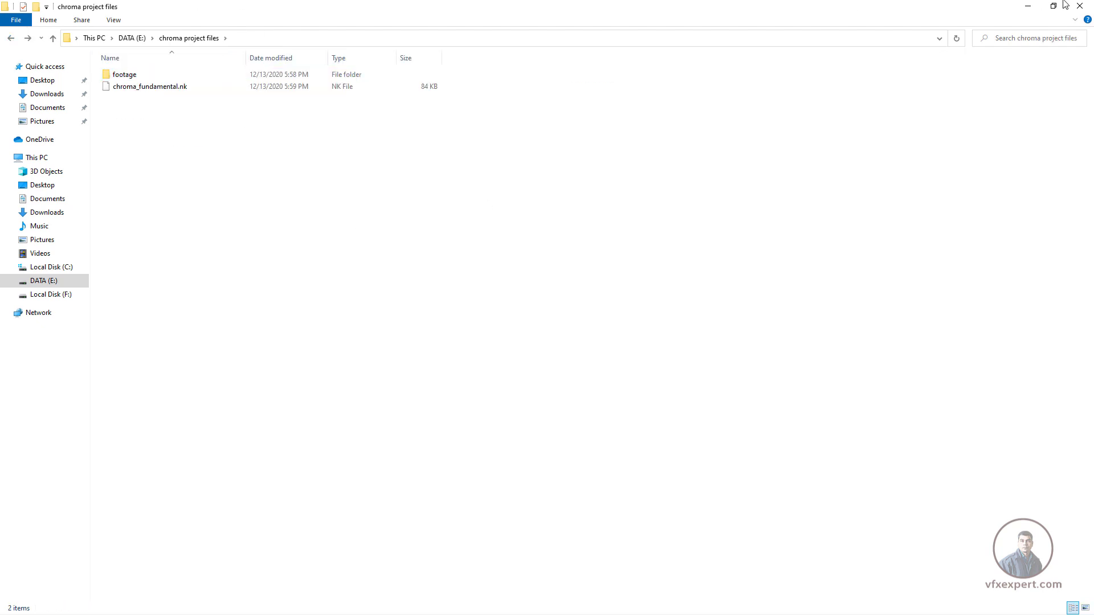
pyautogui.click(15, 40)
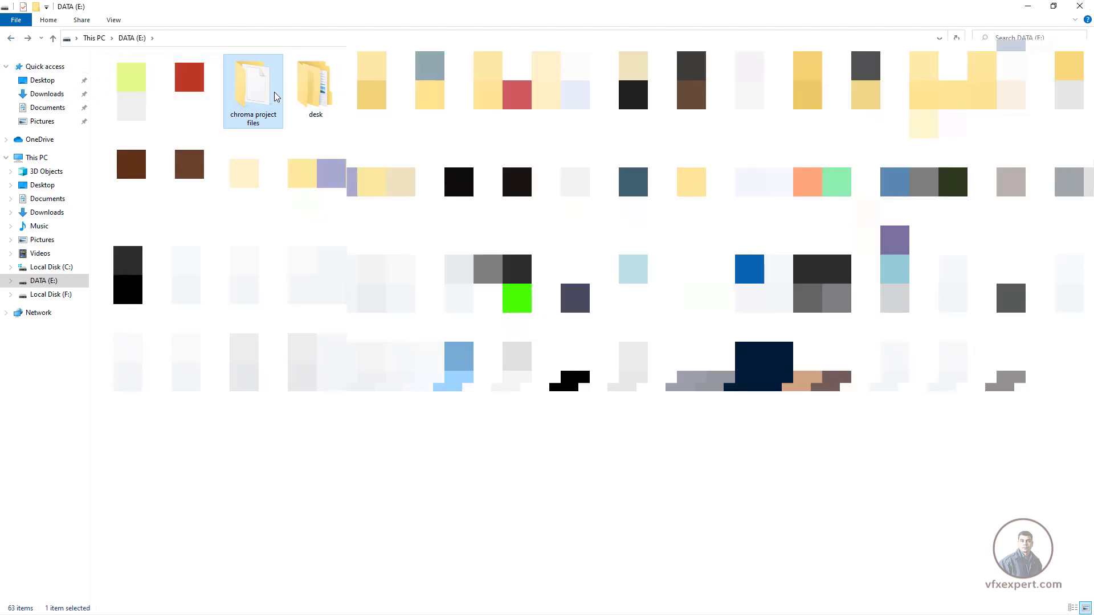